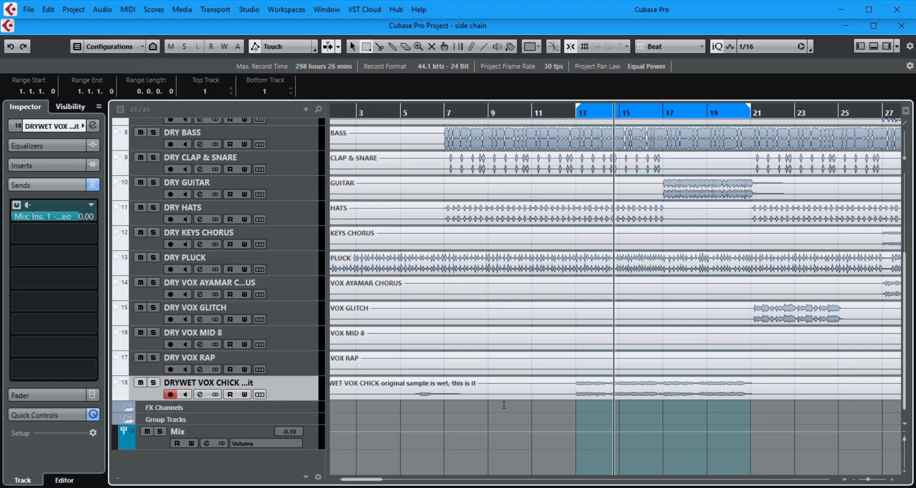
Audition the DRYWET VOX CHICK track on its own, and play the rest of the mix with that track muted.
left_click(159, 383)
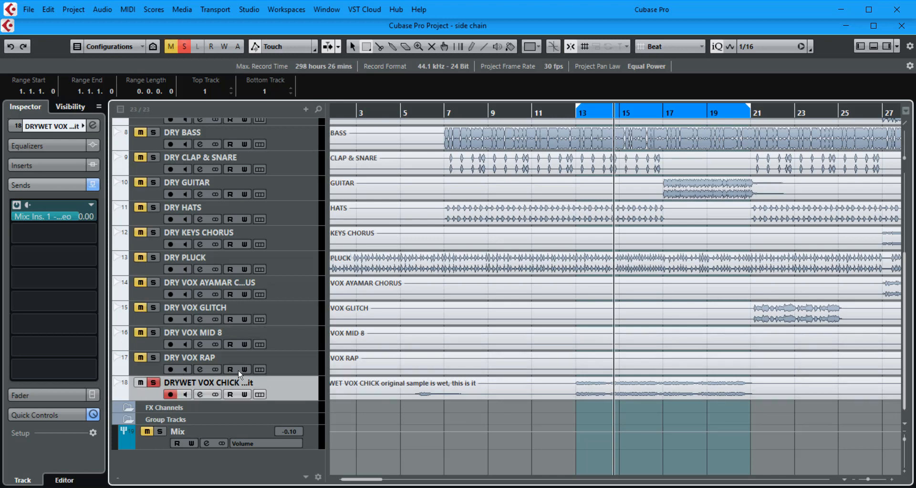
key("space")
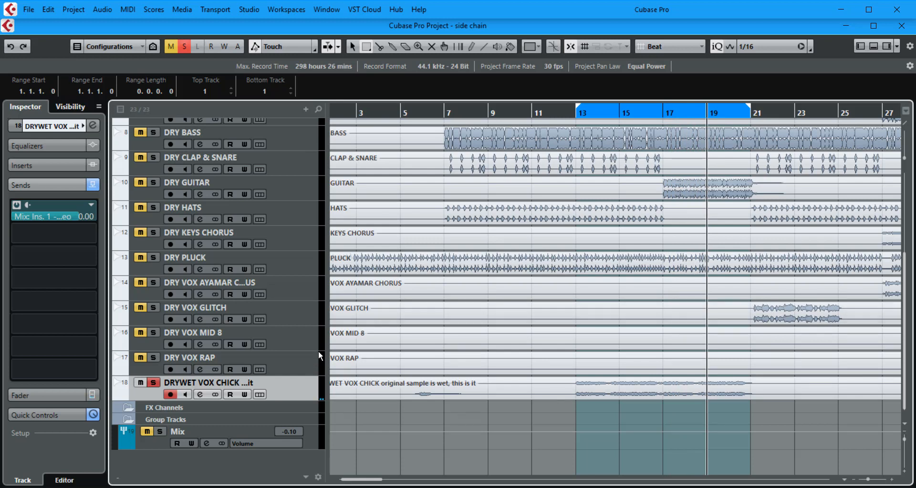
left_click(153, 385)
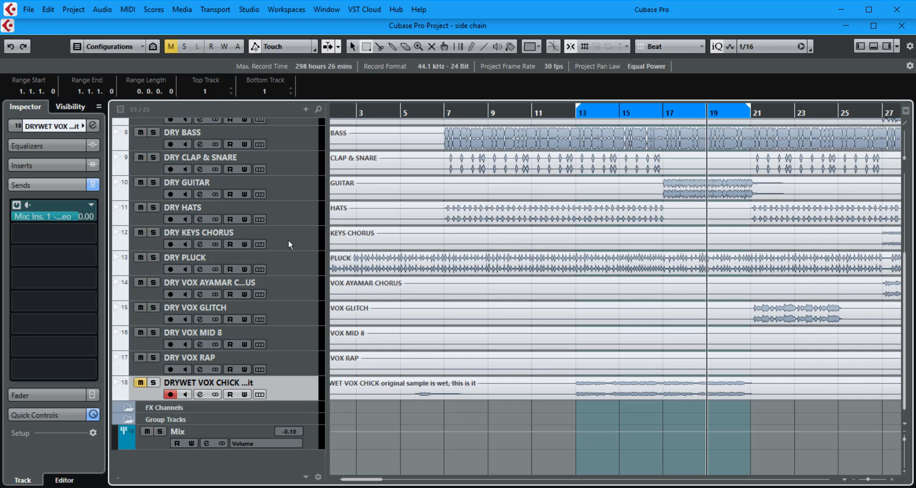
key("space")
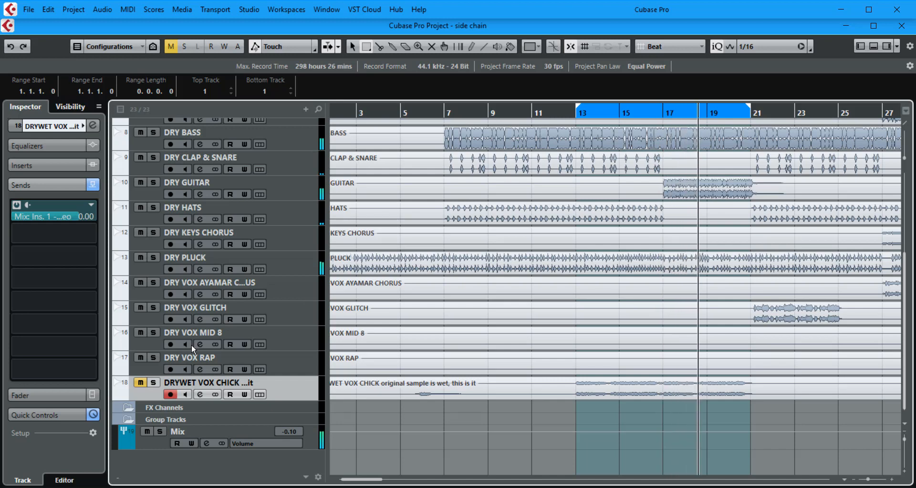
left_click(139, 383)
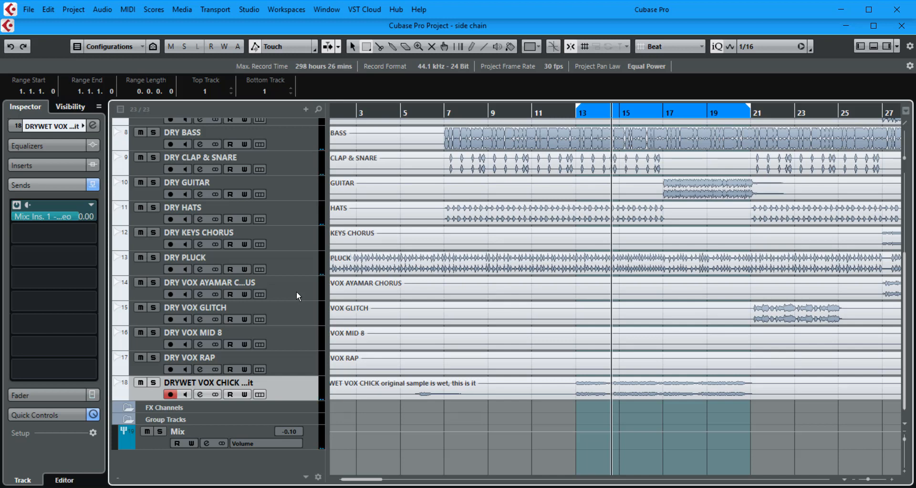
Examine the Stereo Out and Mix group channels and the vocal sample's send in the MixConsole.
key("F3")
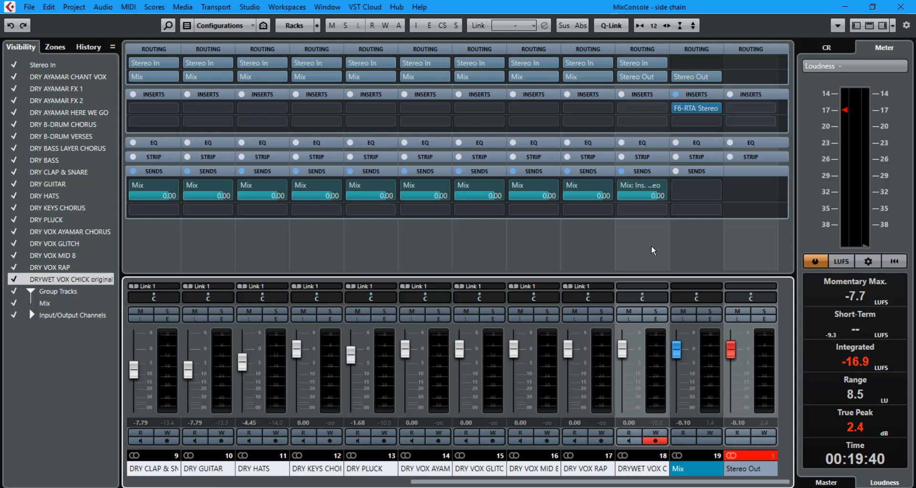
left_click(755, 247)
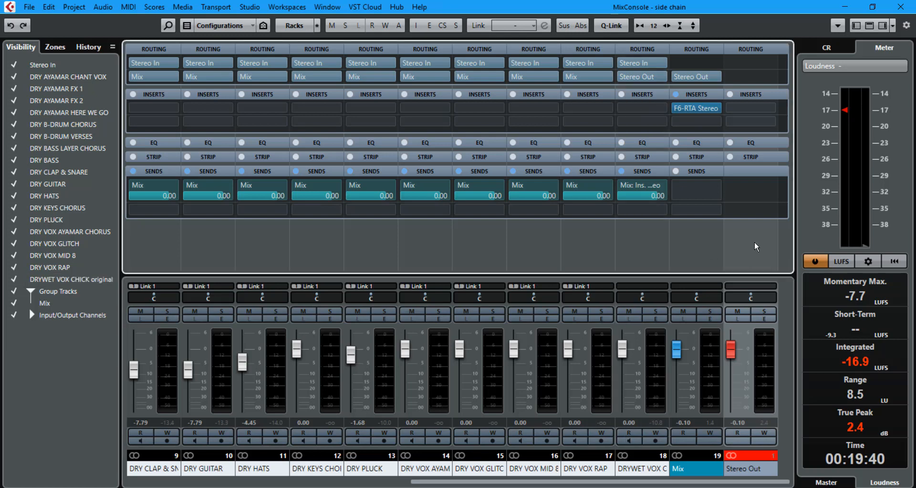
left_click(703, 244)
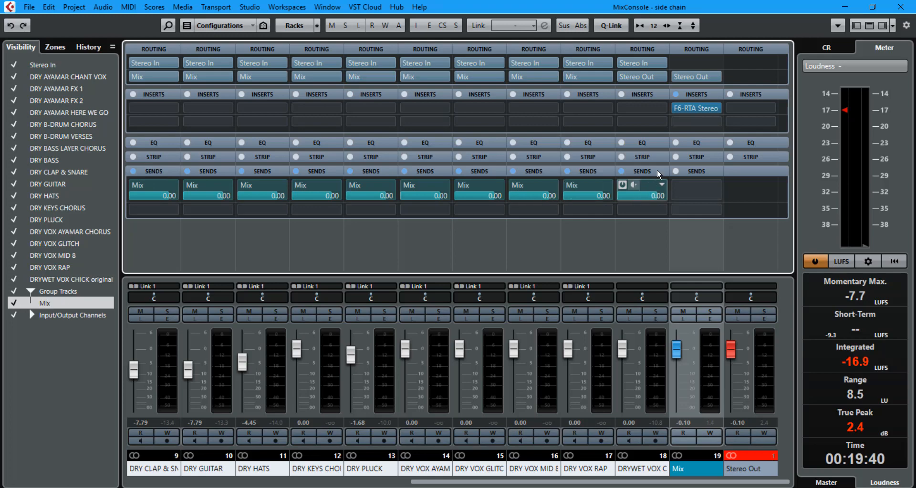
mouse_move(611, 214)
left_click(901, 7)
Check the output routing and sends of the DRY CLAP & SNARE track.
left_click(300, 170)
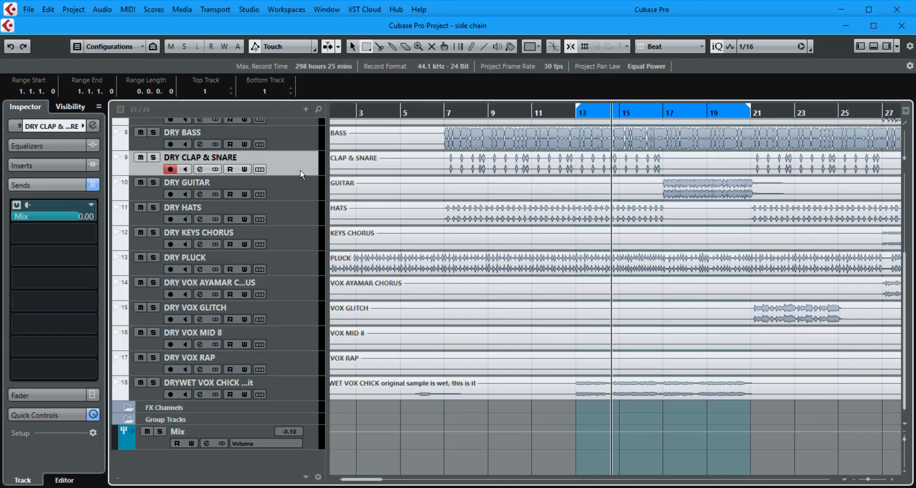
left_click(57, 128)
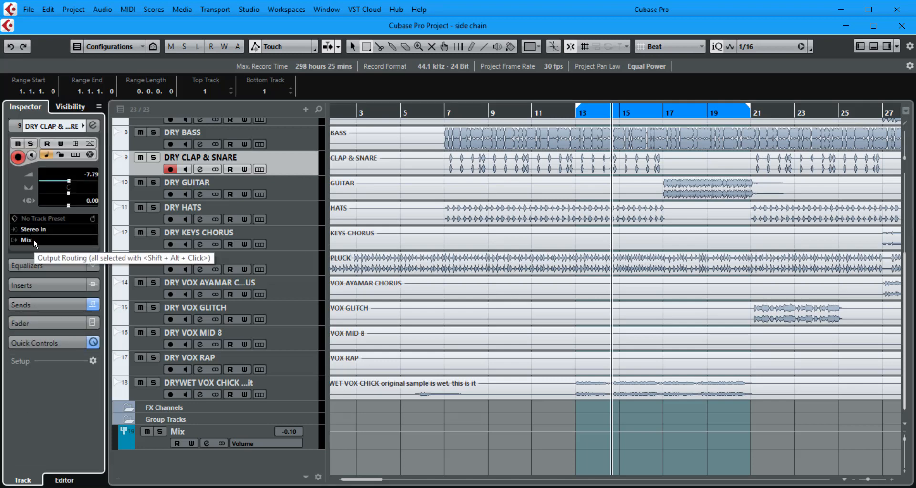
left_click(43, 302)
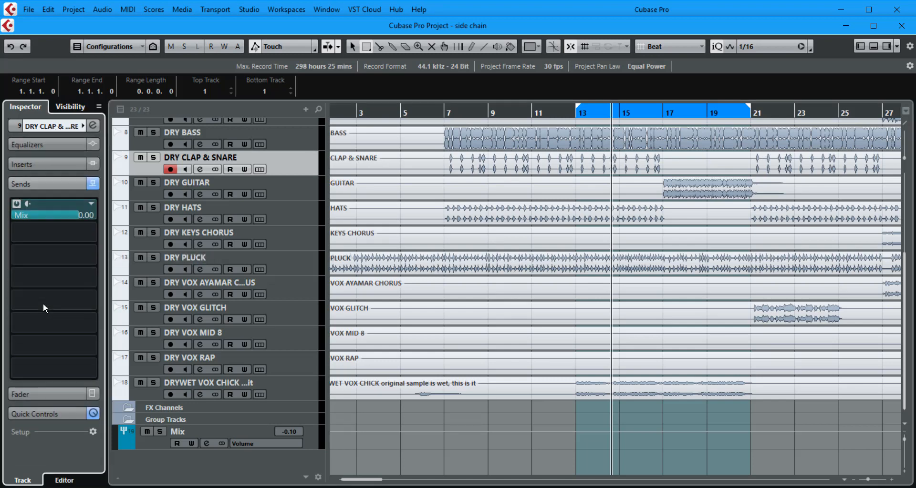
left_click(65, 130)
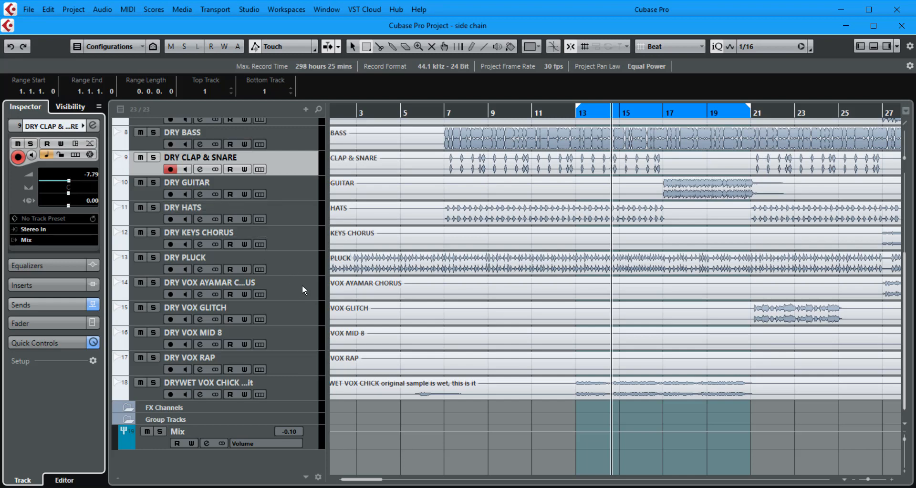
Compare the output routing of DRYWET VOX CHICK with DRY PLUCK, and view the DRY PLUCK sends.
left_click(302, 391)
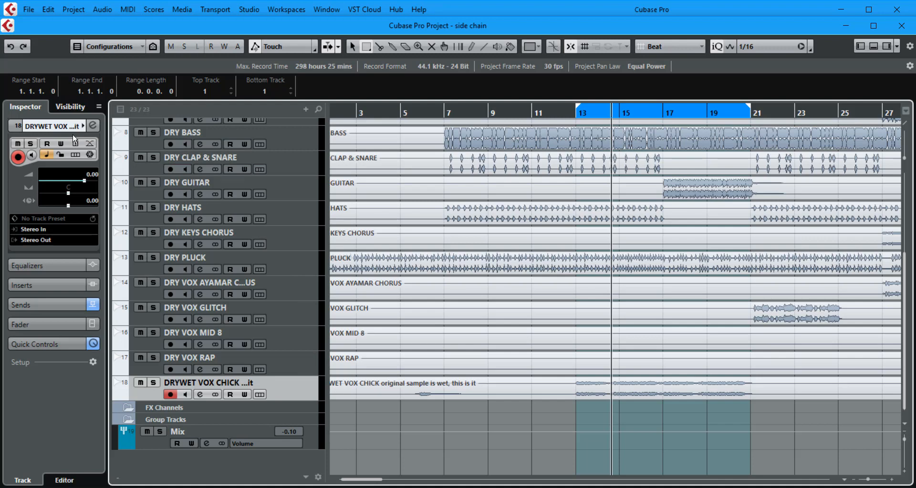
left_click(57, 127)
left_click(58, 130)
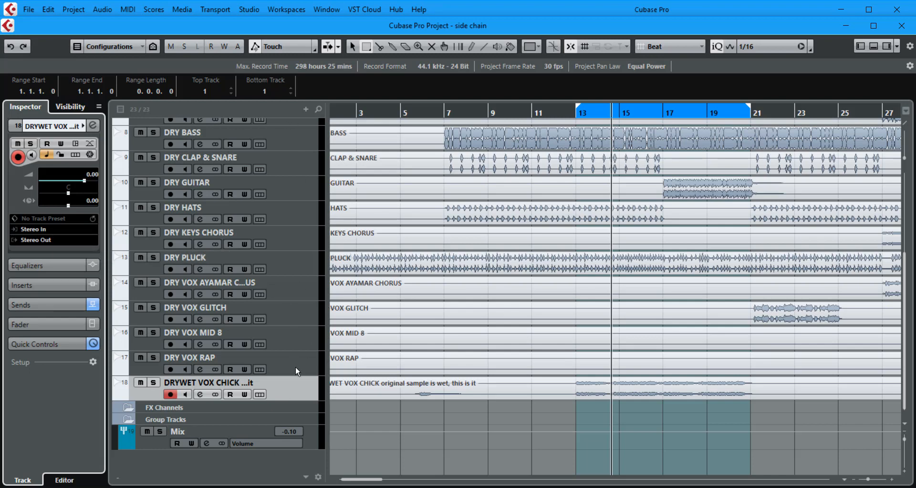
left_click(306, 265)
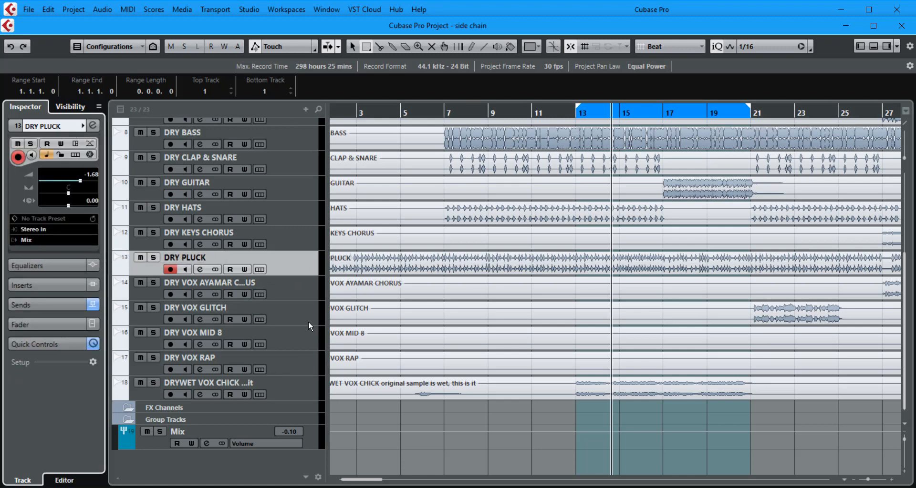
left_click(50, 302)
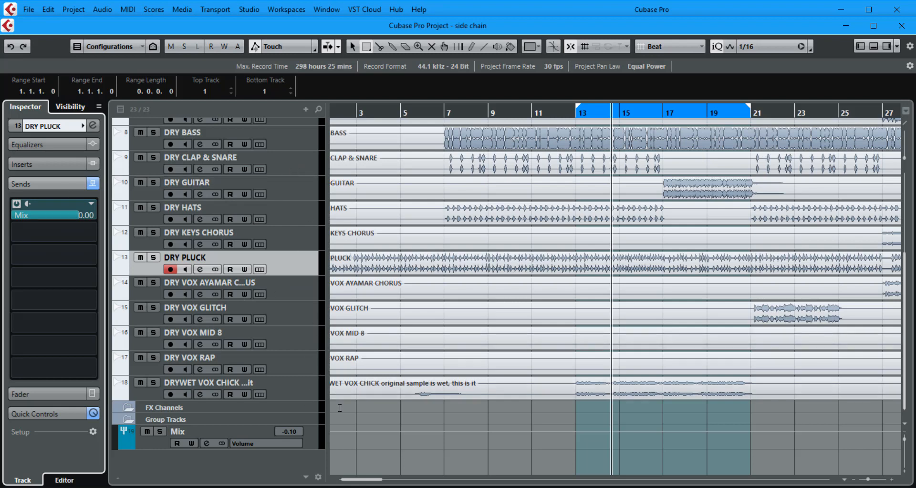
Set the band 1 range to -1.1 in the Mix group's F6-RTA Stereo insert and close the plug-in.
left_click(312, 444)
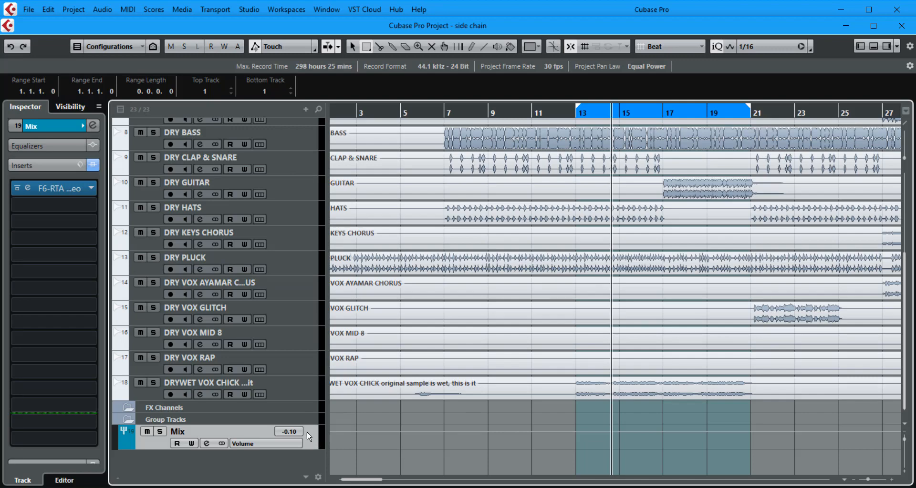
key("F3")
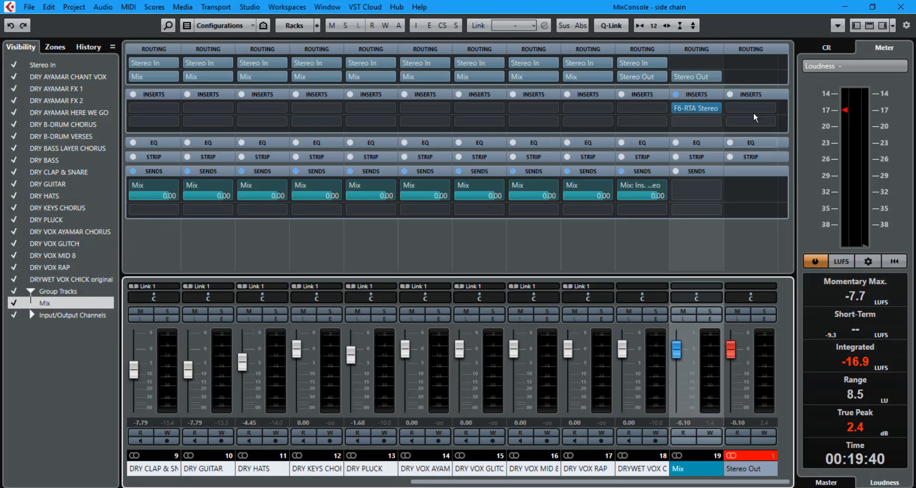
mouse_move(701, 107)
left_click(702, 108)
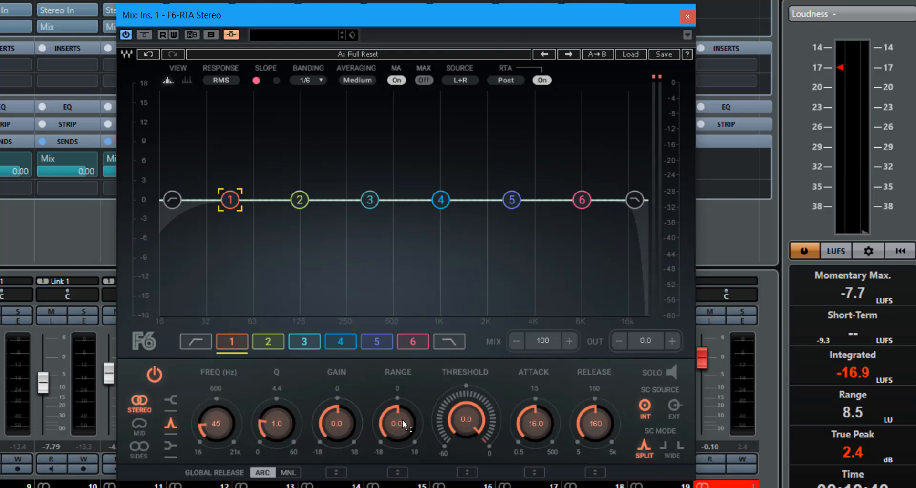
mouse_move(394, 422)
left_mouse_down()
mouse_move(394, 448)
mouse_move(394, 401)
mouse_move(394, 425)
left_mouse_up()
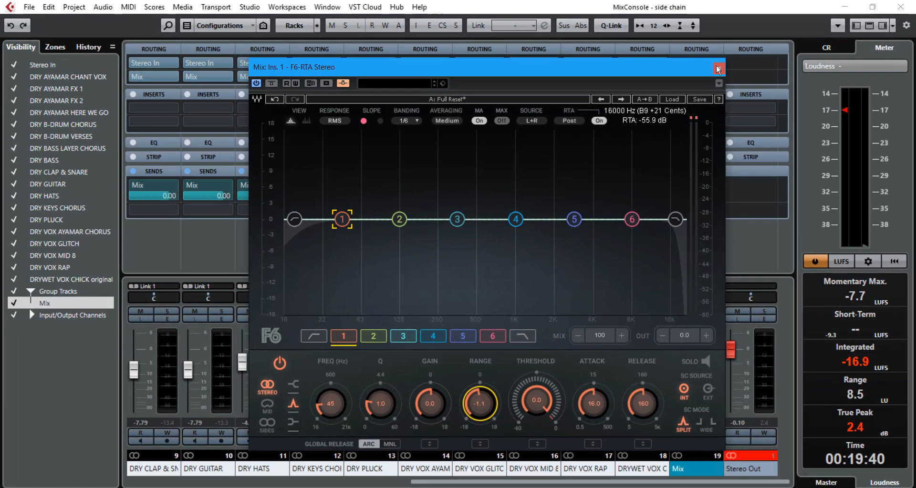
left_click(687, 17)
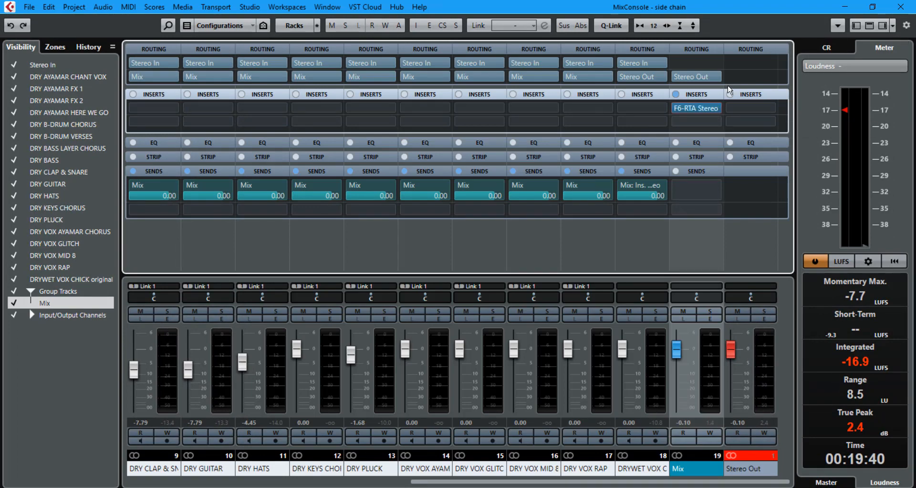
left_click(705, 109)
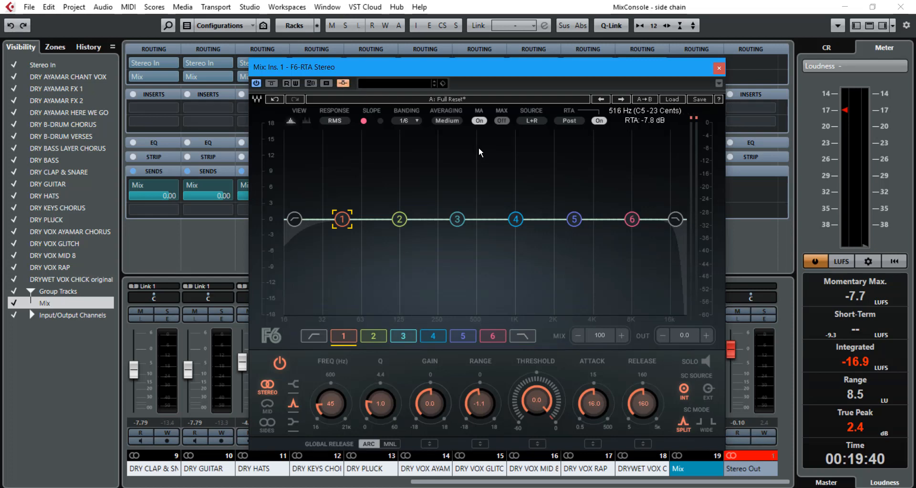
left_click(721, 69)
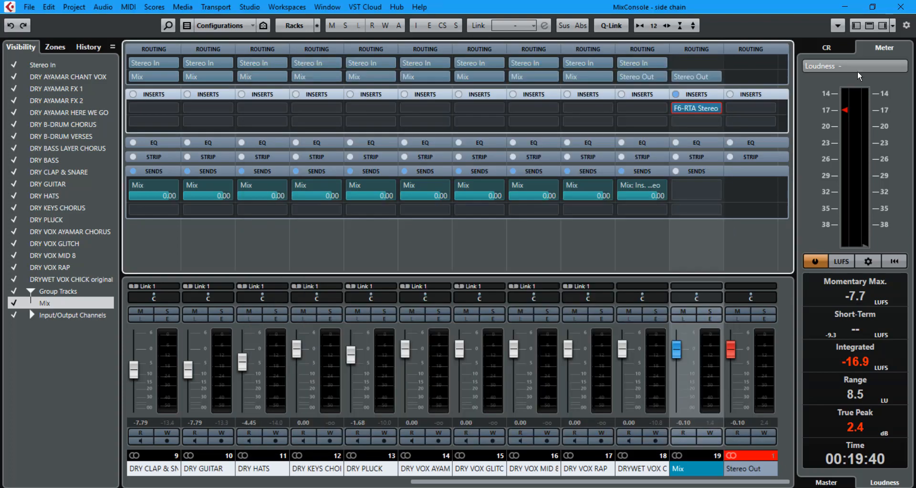
Route the first send of the DRYWET VOX CHICK track to the side-chain of the F6-RTA Stereo on Mix.
left_click(904, 9)
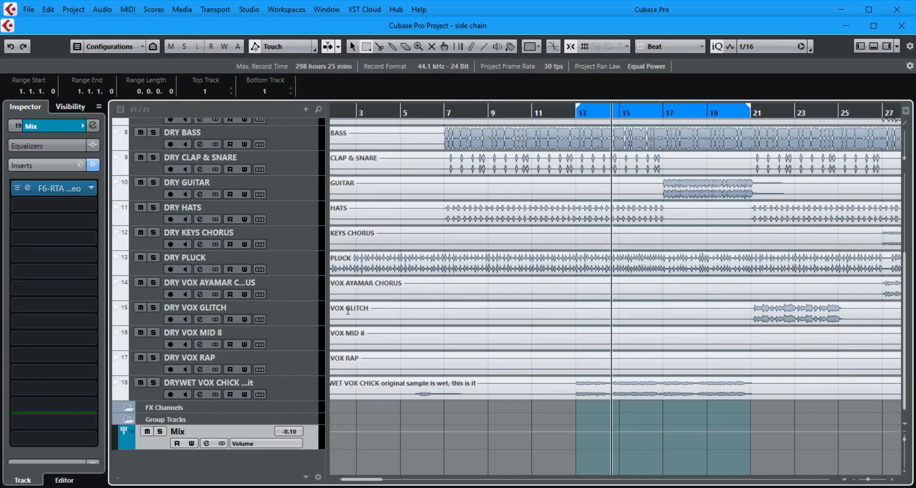
left_click(296, 393)
left_click(92, 205)
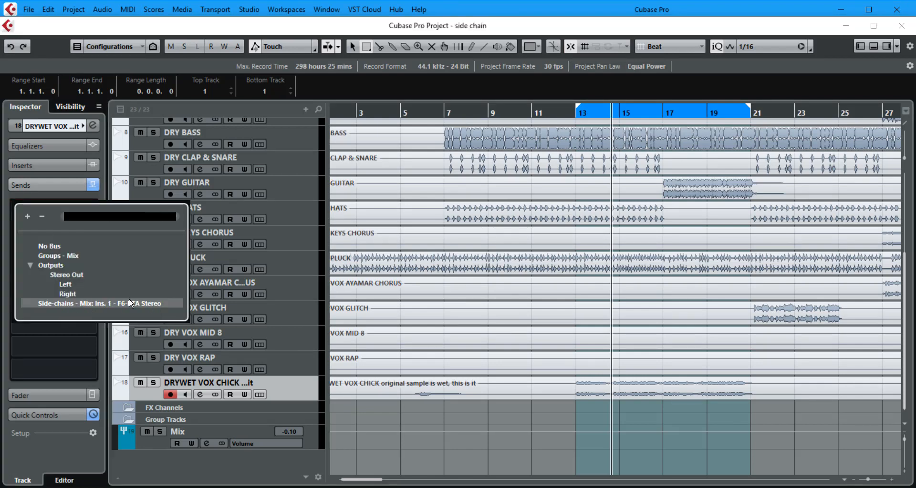
left_click(130, 304)
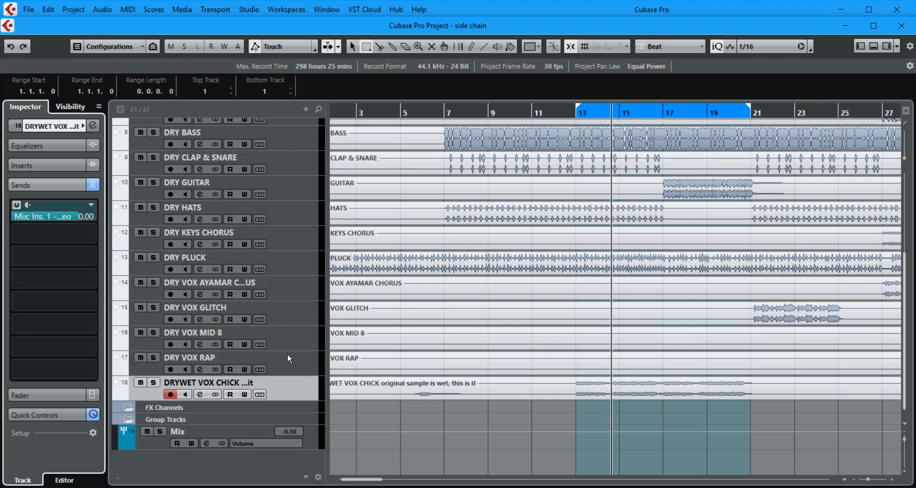
In the Mix group's F6-RTA, solo band 1 and set its side-chain source to EXT and mode to Wide.
key("F3")
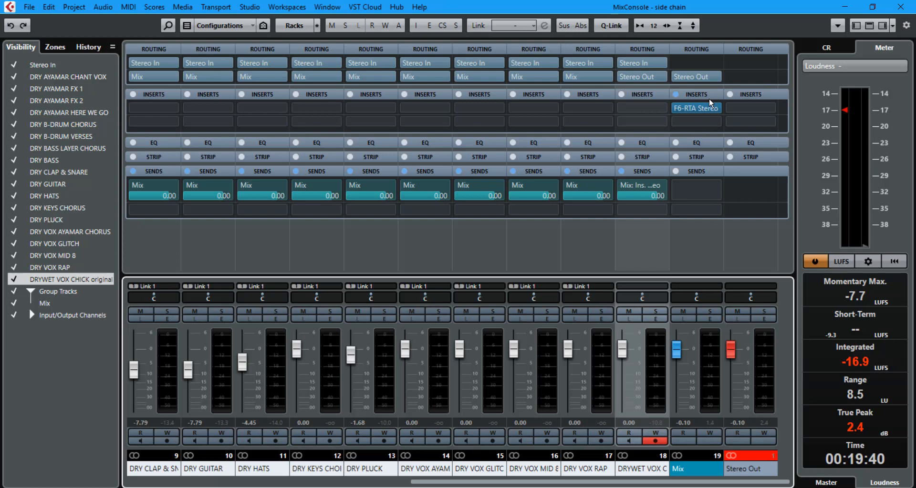
left_click(705, 107)
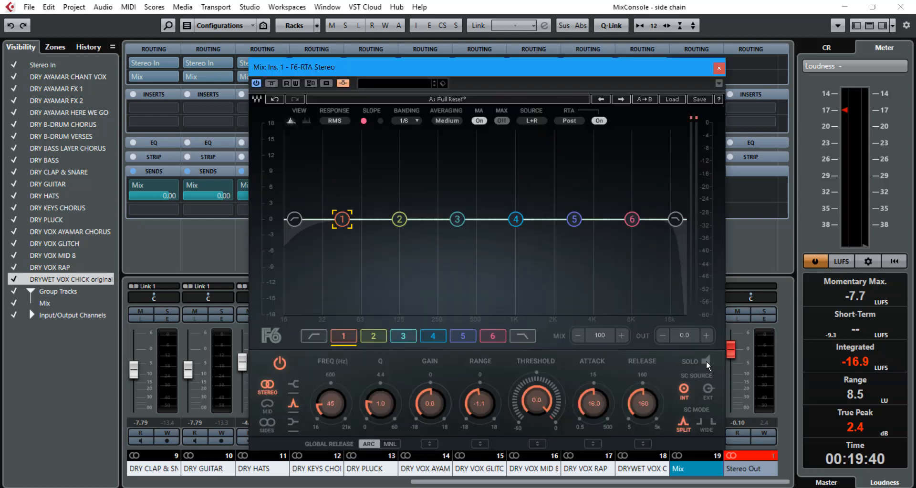
left_click(706, 361)
left_click(707, 390)
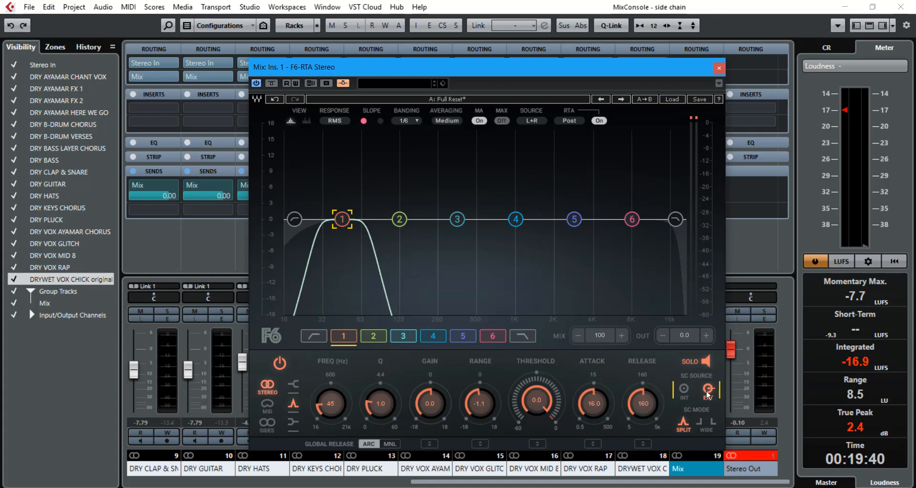
left_click(705, 423)
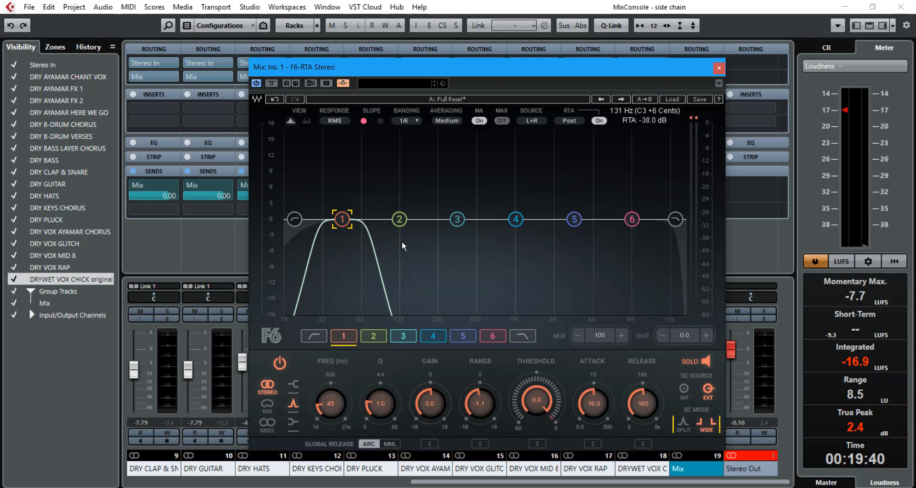
Listen to band 1 during playback, switch its side-chain mode to Split and set its frequency to 60 Hz.
key("space")
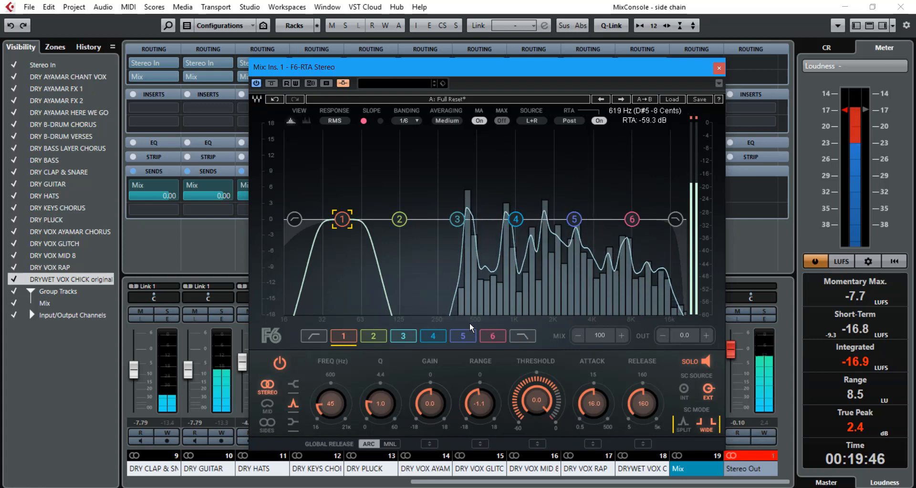
key("space")
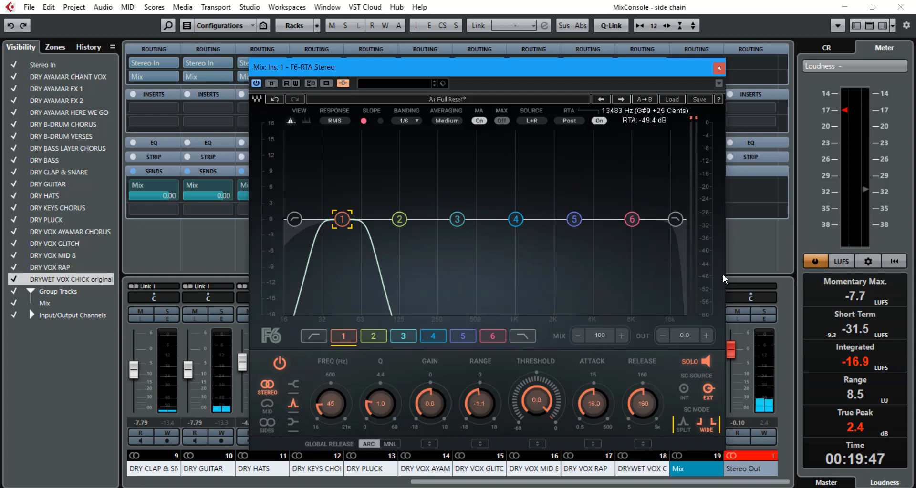
left_click(685, 425)
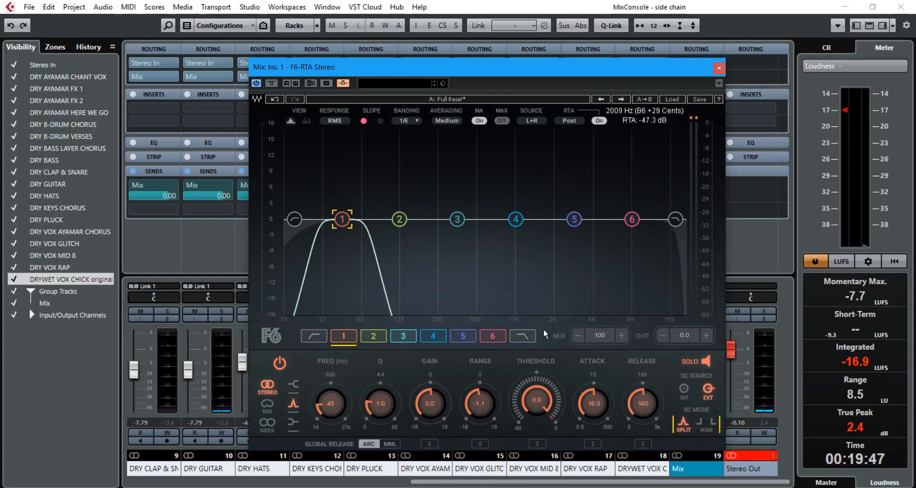
key("space")
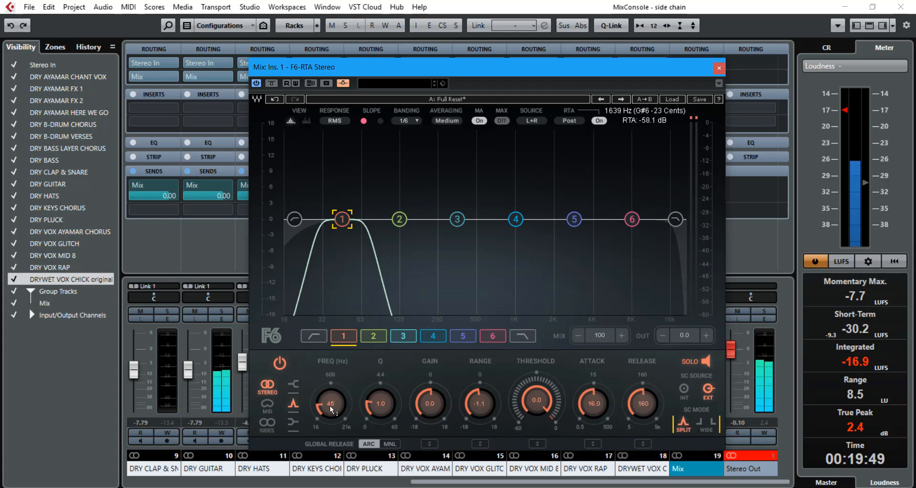
mouse_move(330, 405)
left_mouse_down()
mouse_move(330, 345)
mouse_move(330, 402)
left_mouse_up()
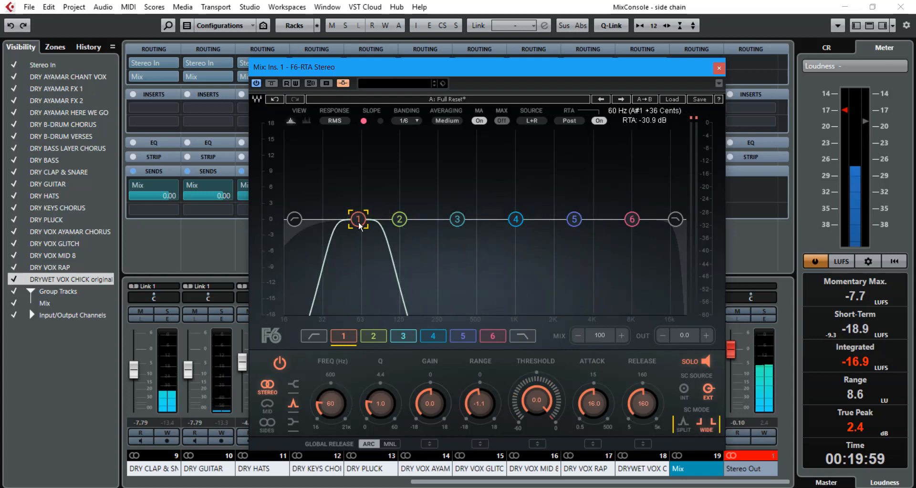
Move band 1 to about 1847 Hz with gain -1.3, then compare its Split and Wide side-chain modes.
left_click_drag(358, 219, 550, 226)
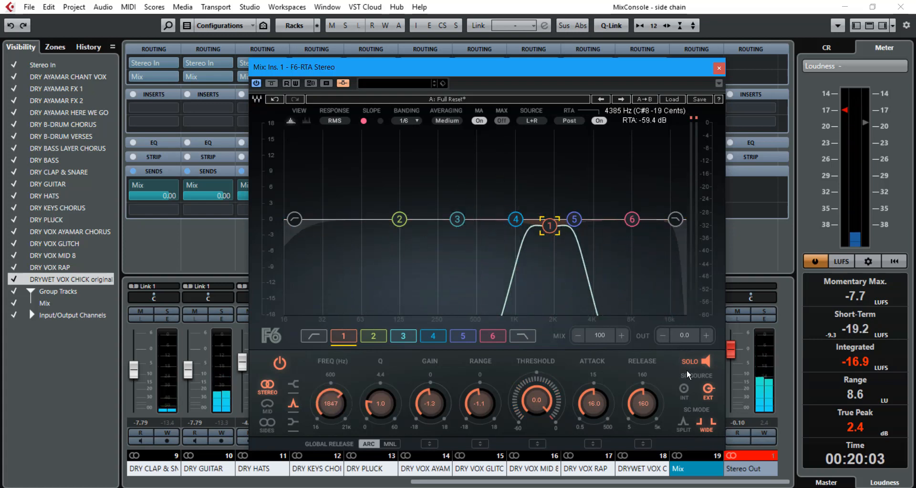
left_click(684, 418)
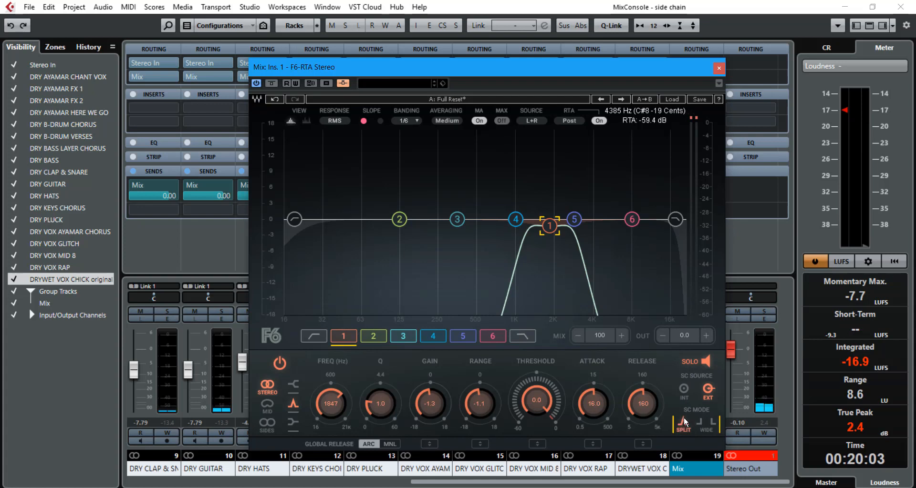
left_click(708, 422)
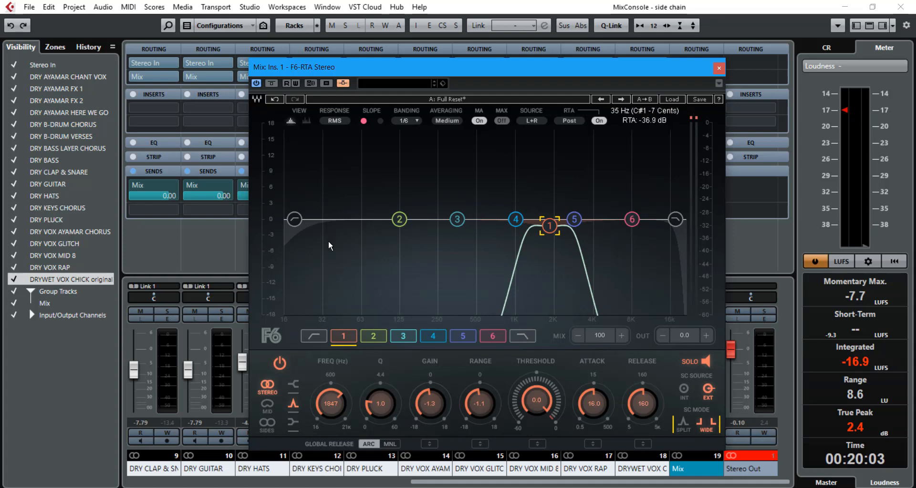
Set band 1's side-chain source to INT in Split mode and move the band to about 1682 Hz with gain -0.8.
left_click(684, 389)
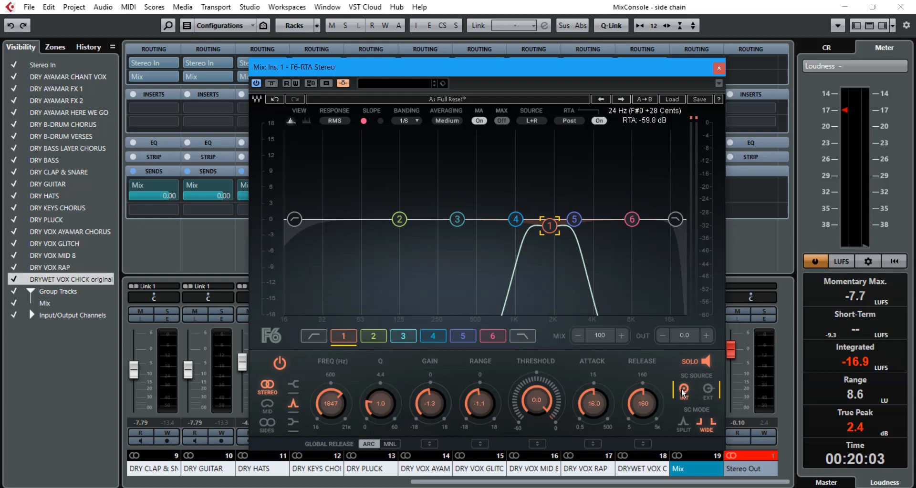
left_click(688, 421)
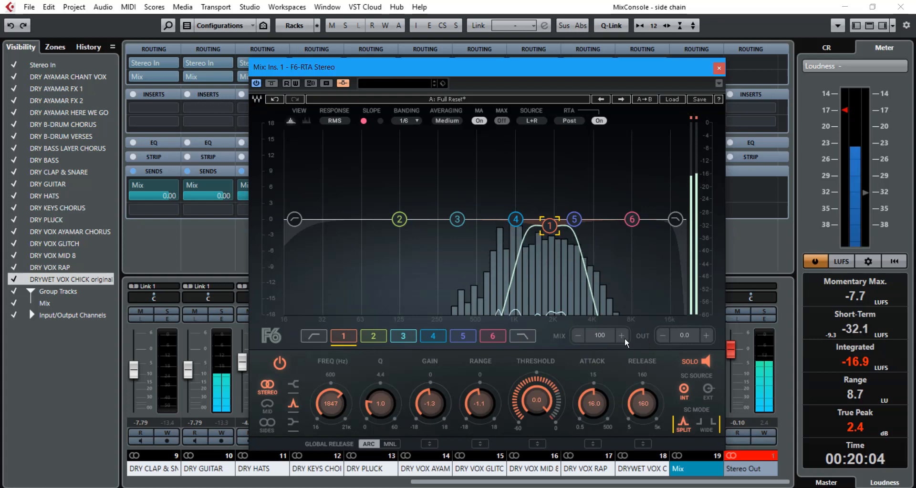
mouse_move(550, 226)
left_mouse_down()
mouse_move(353, 225)
mouse_move(545, 223)
left_mouse_up()
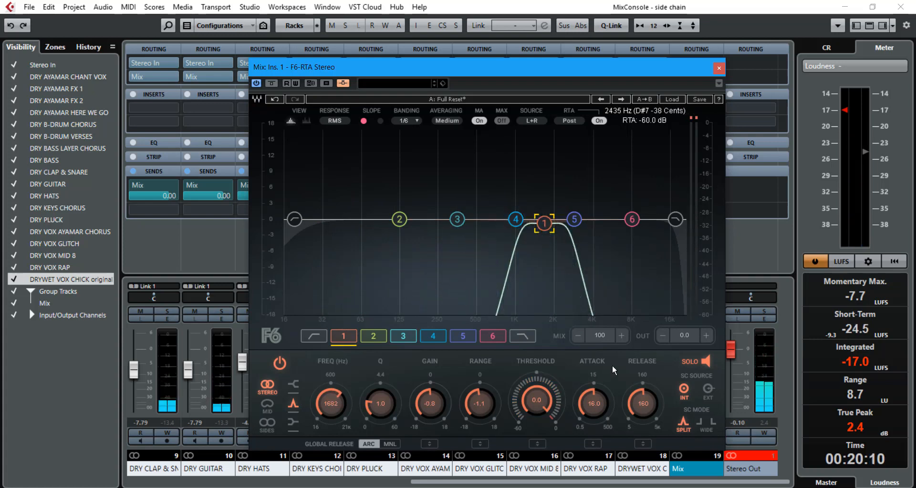
Set band 1's side-chain to EXT and Wide, and move the band to about 2954 Hz with gain -0.1 during playback.
left_click(707, 391)
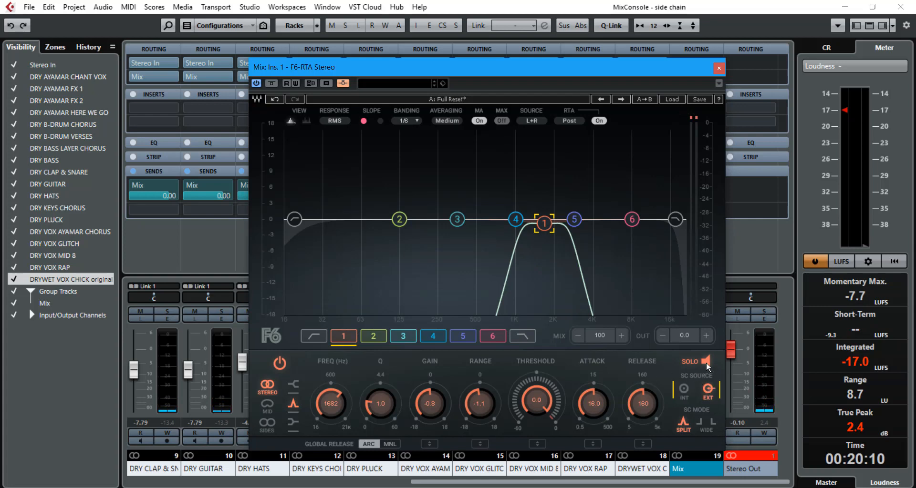
key("space")
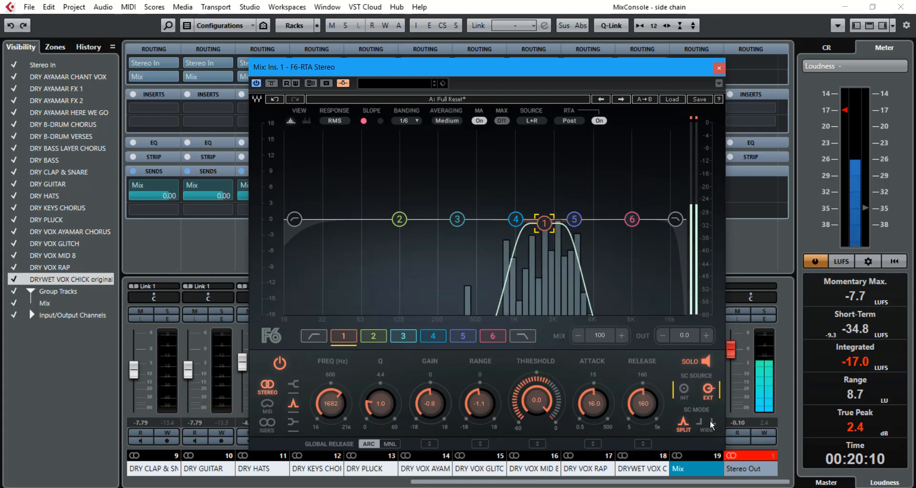
left_click(710, 423)
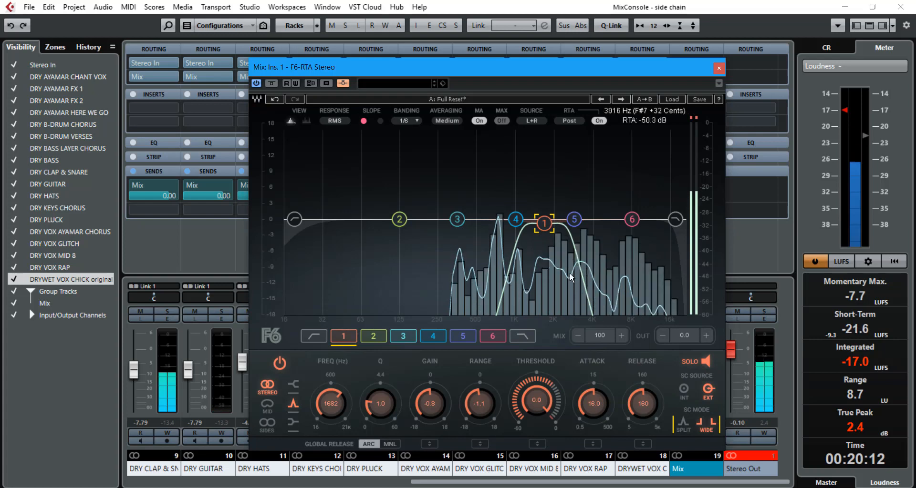
left_click_drag(544, 223, 576, 220)
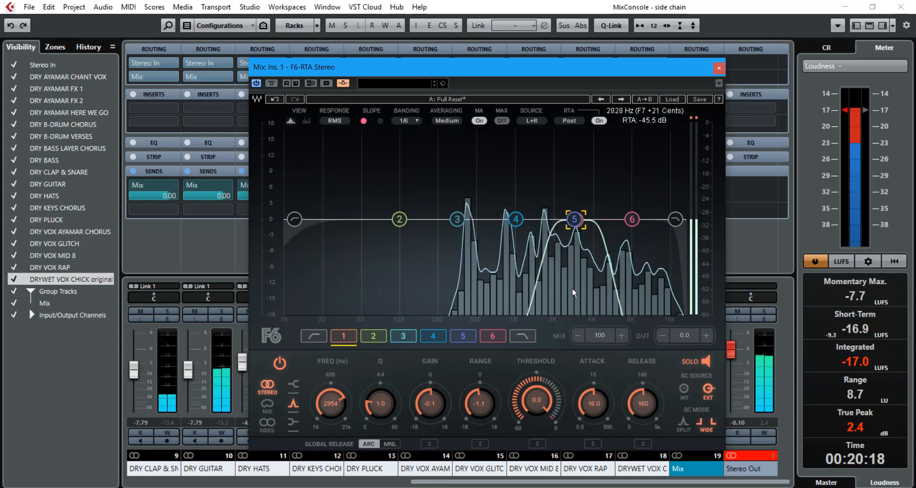
key("space")
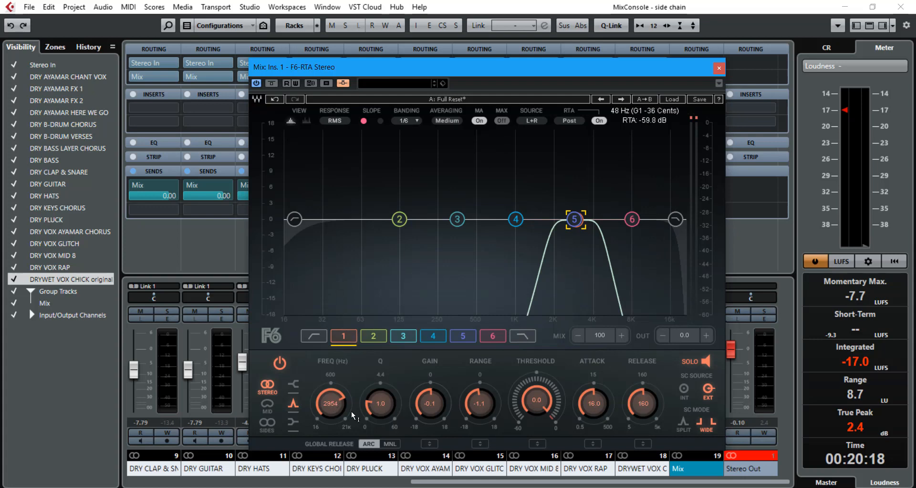
Set band 1's Q to 0.4, gain to -18.0 and threshold to -60.0, and turn off its solo during playback.
left_click_drag(376, 402, 376, 427)
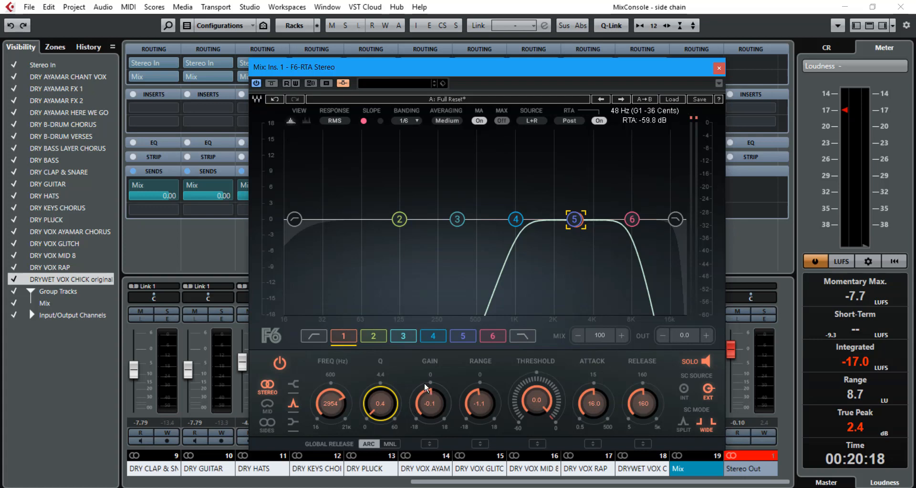
left_click_drag(429, 404, 429, 437)
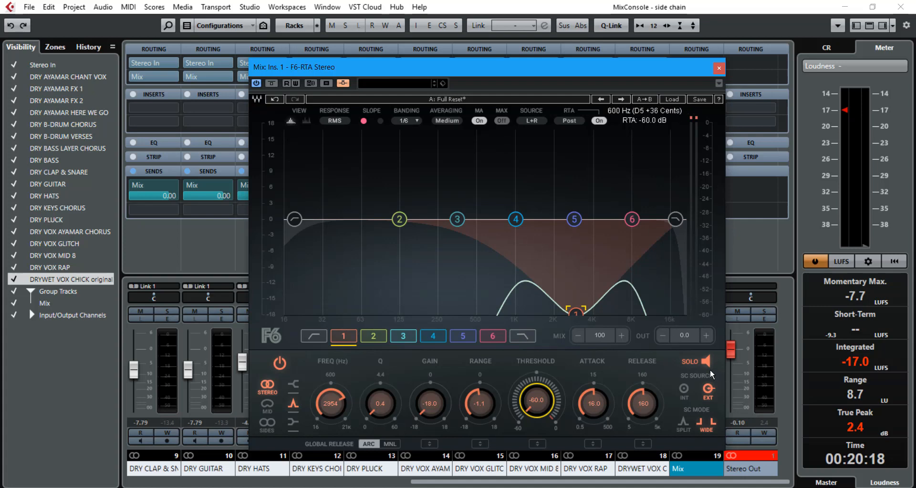
key("space")
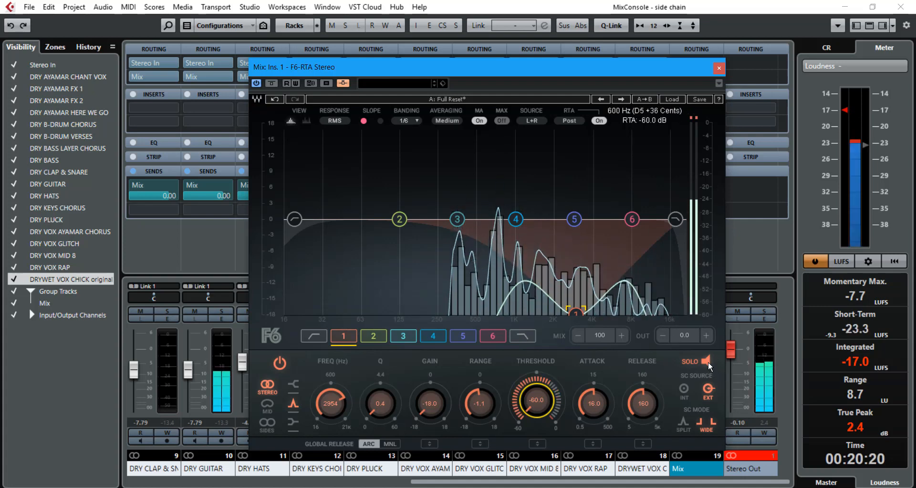
left_click(705, 362)
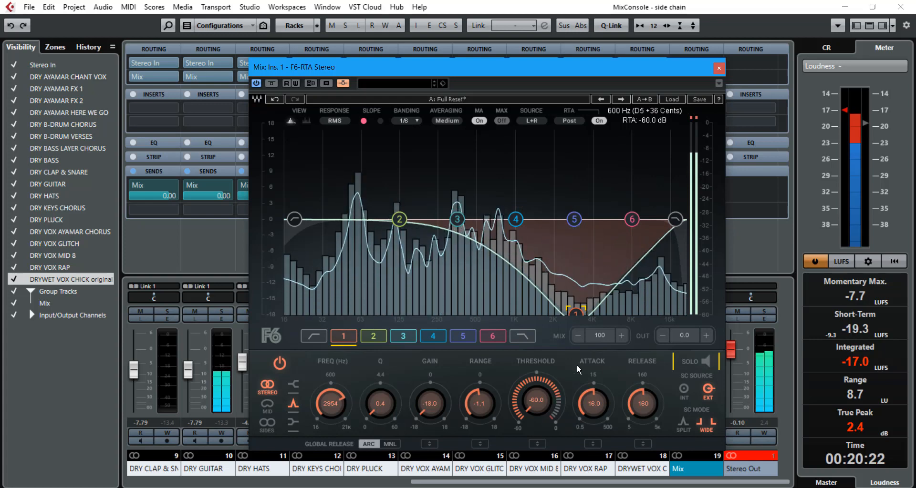
Set band 1's frequency to about 2890 Hz, Q to 2.4 and threshold to -23.5 while auditioning the mix.
left_click_drag(331, 400, 329, 379)
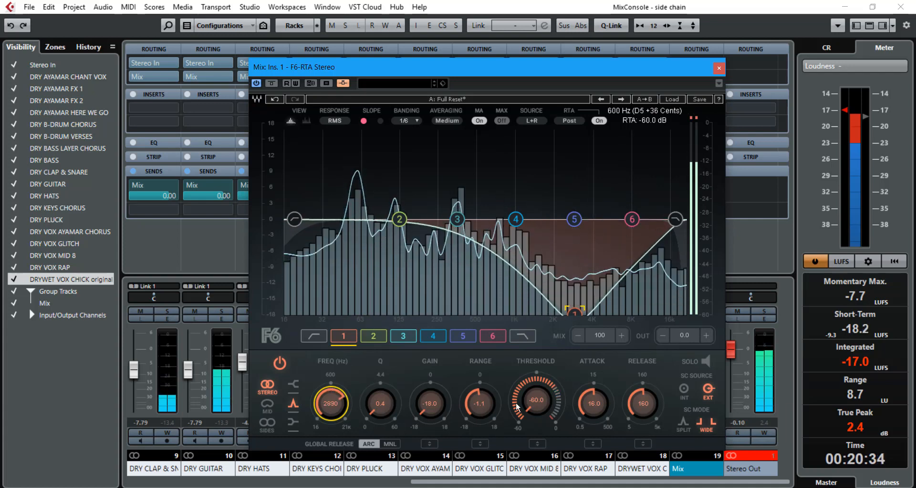
key("space")
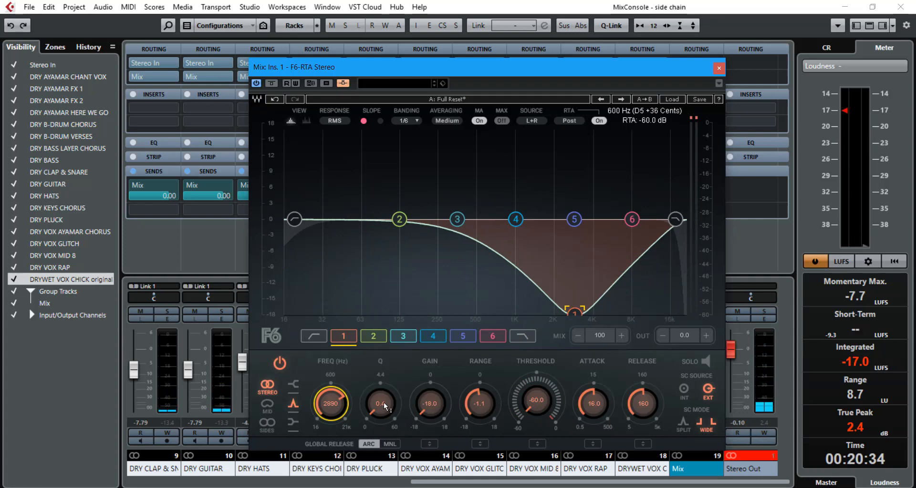
left_click_drag(379, 403, 379, 389)
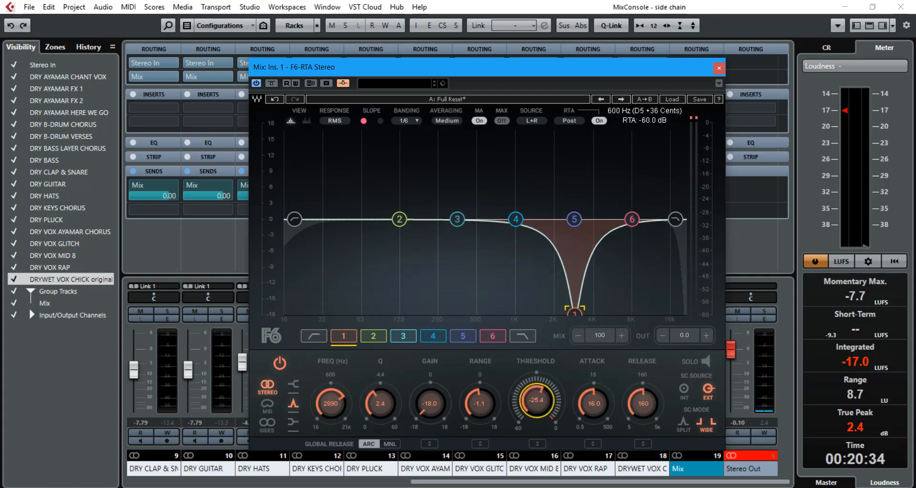
key("space")
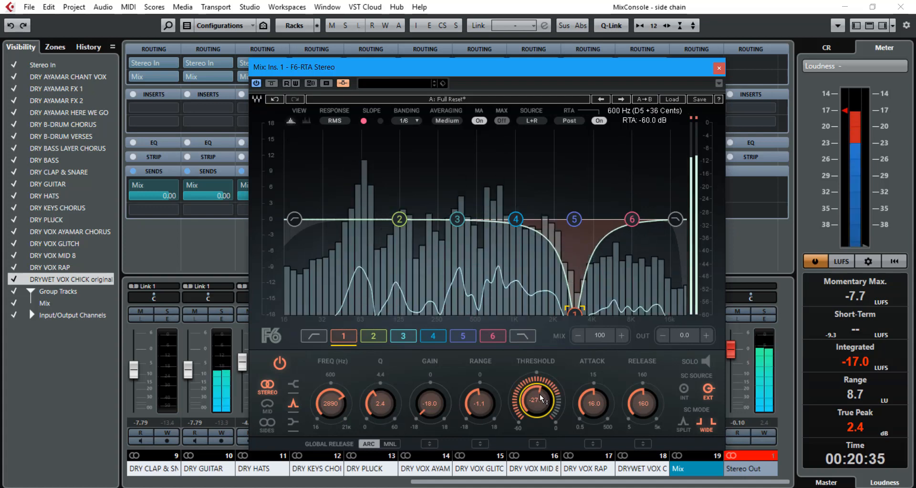
left_click_drag(539, 394, 539, 399)
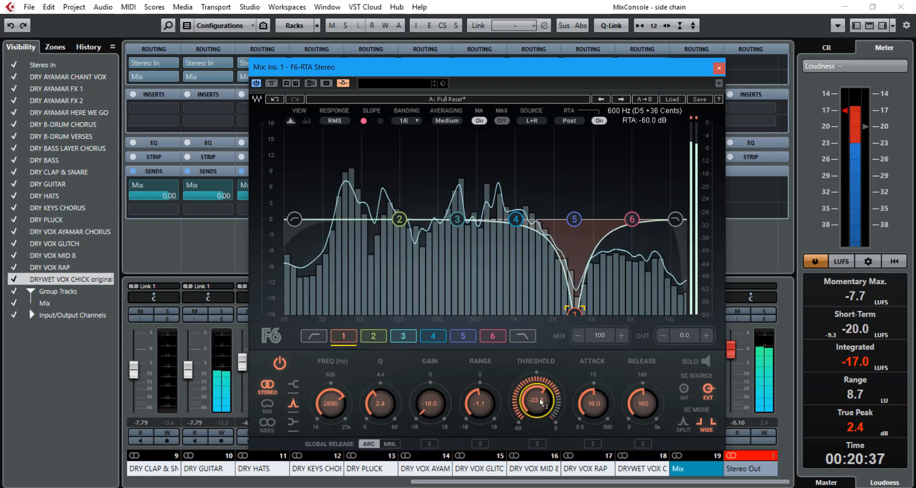
Stop playback, set band 1's gain to -8.6 and range to -7.3, and audition the result.
key("space")
left_click_drag(433, 411, 483, 403)
left_click(494, 417)
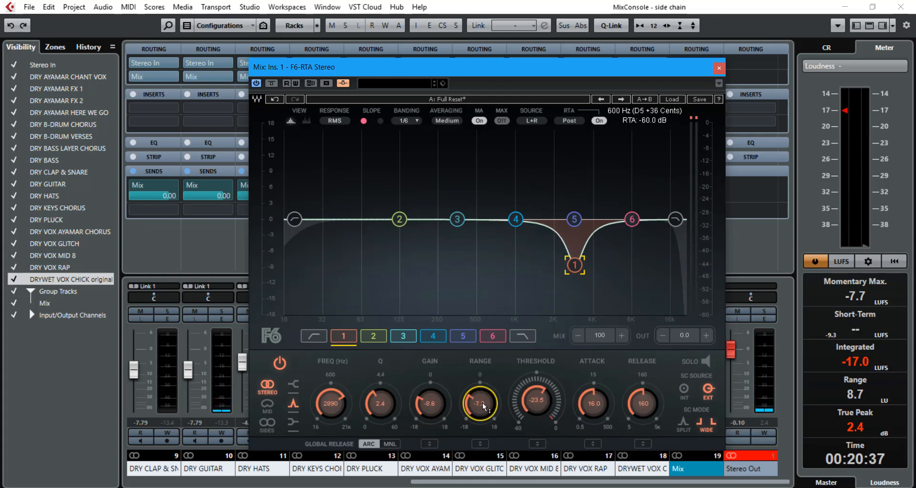
key("space")
key("space")
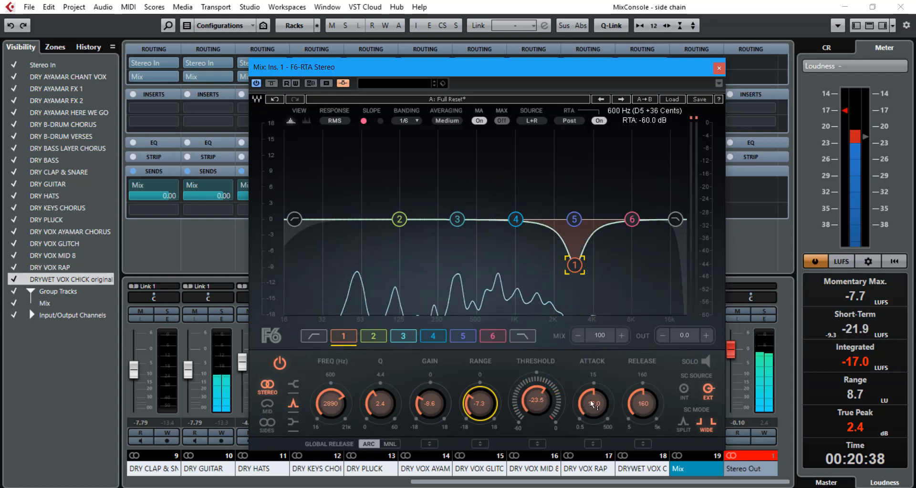
Set band 1's attack to 0.5 and release to 16, and restart playback.
left_click_drag(590, 399, 591, 425)
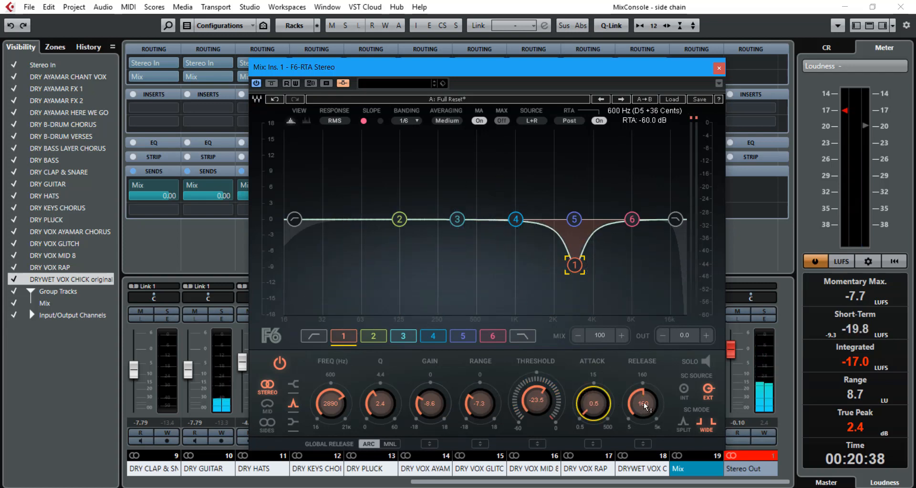
left_click_drag(644, 399, 644, 411)
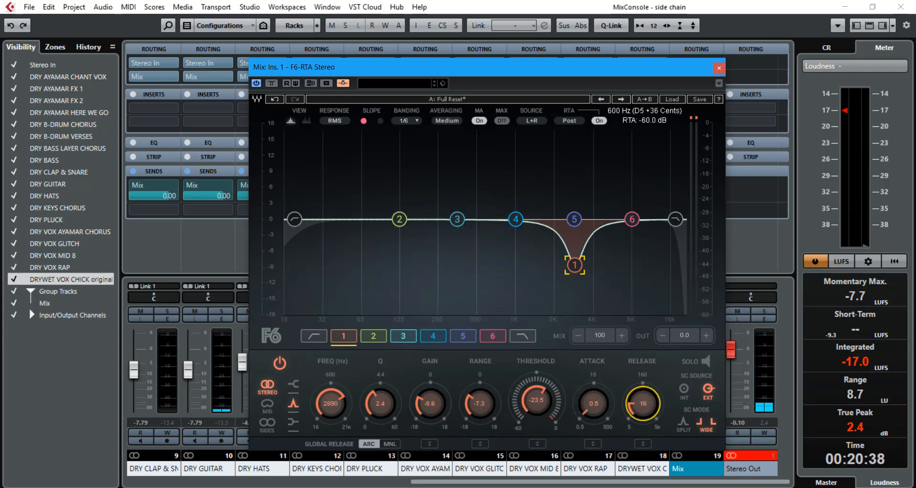
key("space")
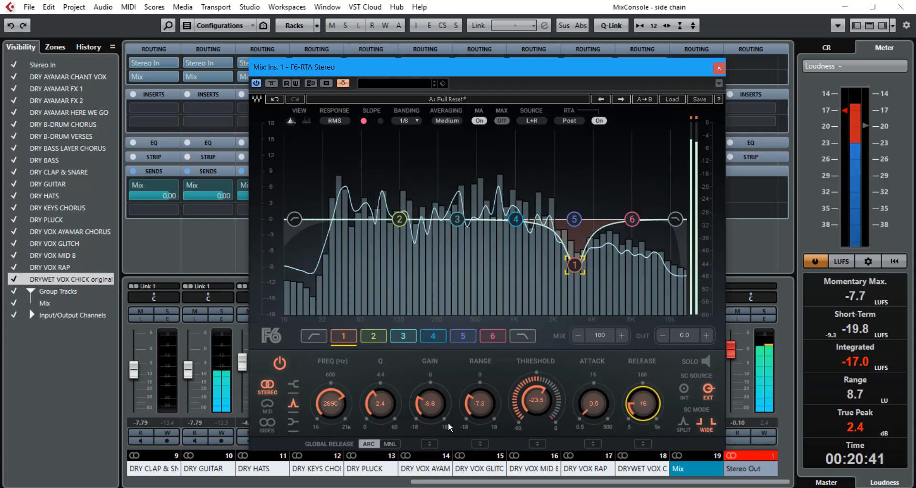
Refine band 1 during playback to gain -6.8, range -5.5, threshold -26.2 and release 12.
left_click_drag(430, 404, 431, 397)
left_click_drag(534, 408, 483, 397)
left_click_drag(639, 420, 639, 424)
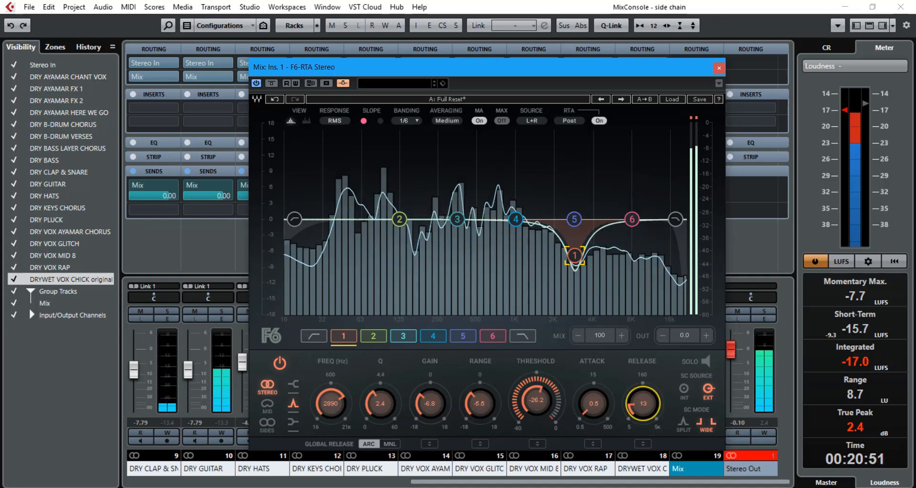
Audition band 1 soloed and unsoloed, compare its Split and Wide side-chain modes, and stop playback.
left_click(705, 358)
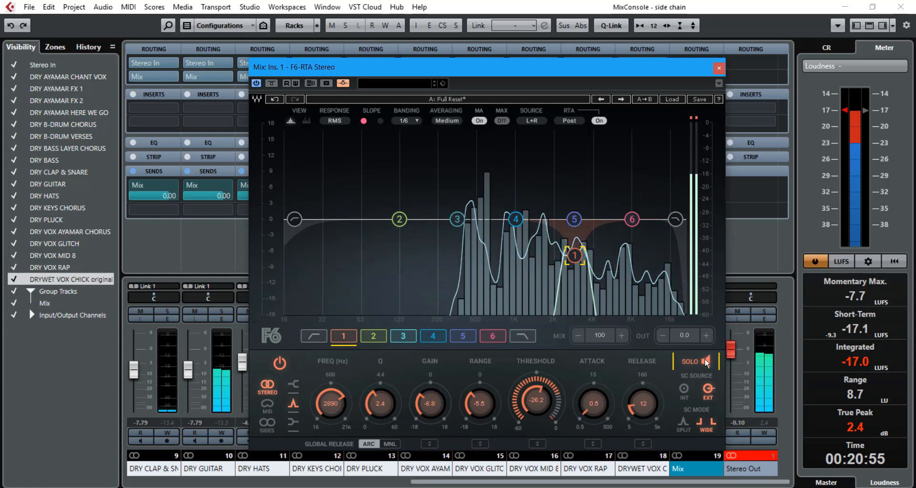
left_click(705, 359)
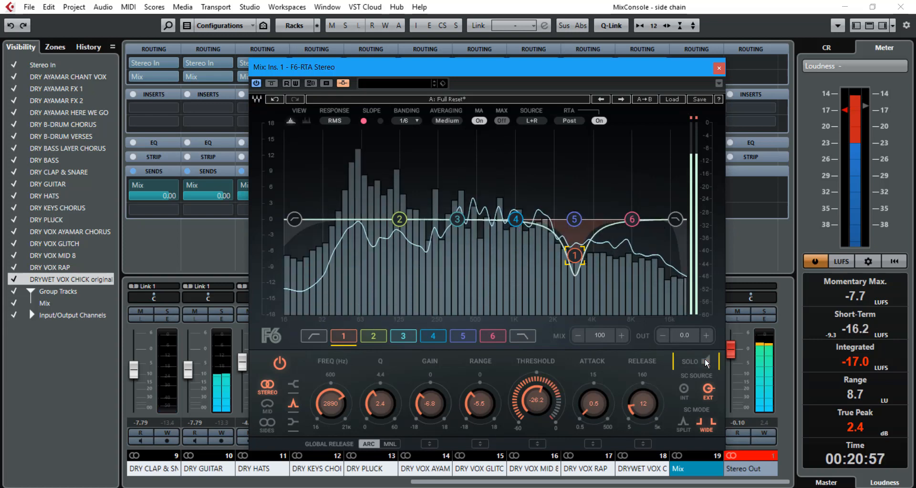
left_click(681, 422)
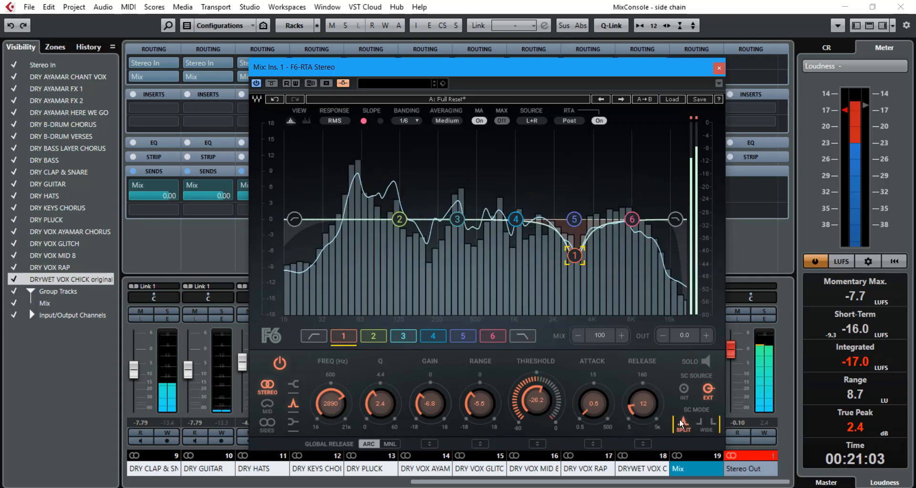
left_click(710, 423)
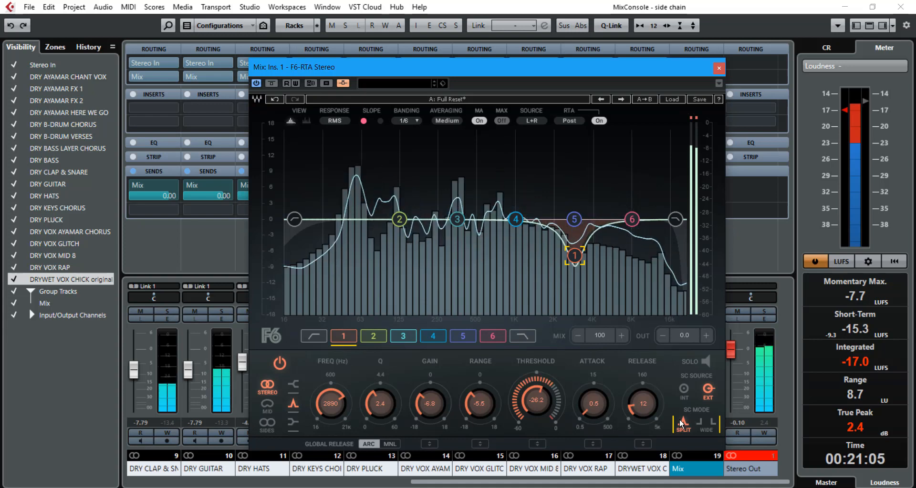
key("space")
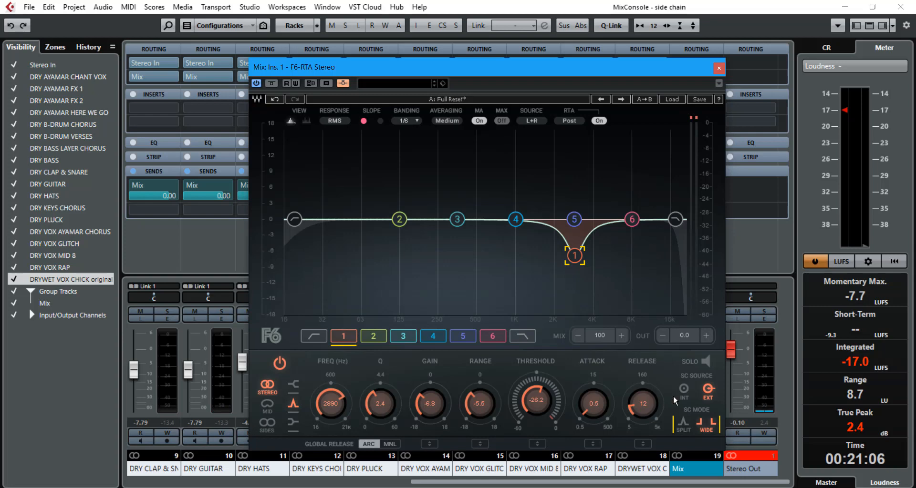
Set band 1's side-chain to INT and Split, with gain 8.1 and frequency 231 Hz, while auditioning the mix.
left_click(684, 391)
left_click_drag(425, 406, 425, 406)
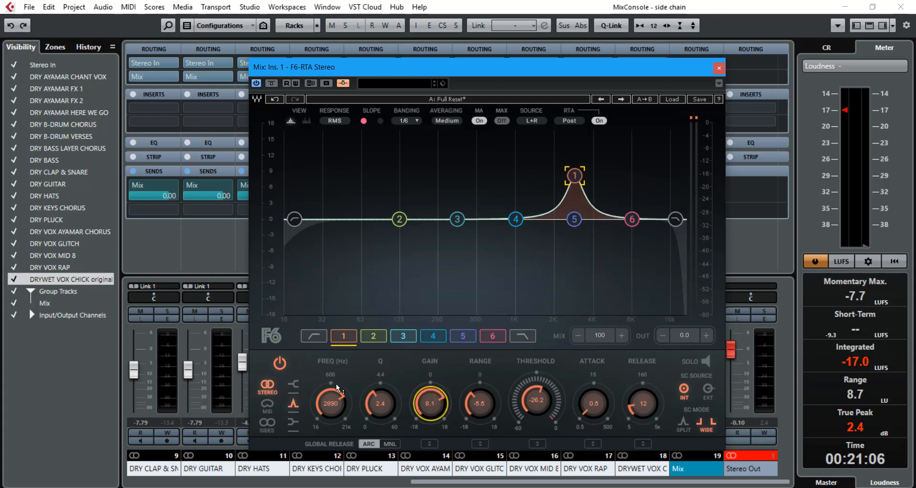
key("space")
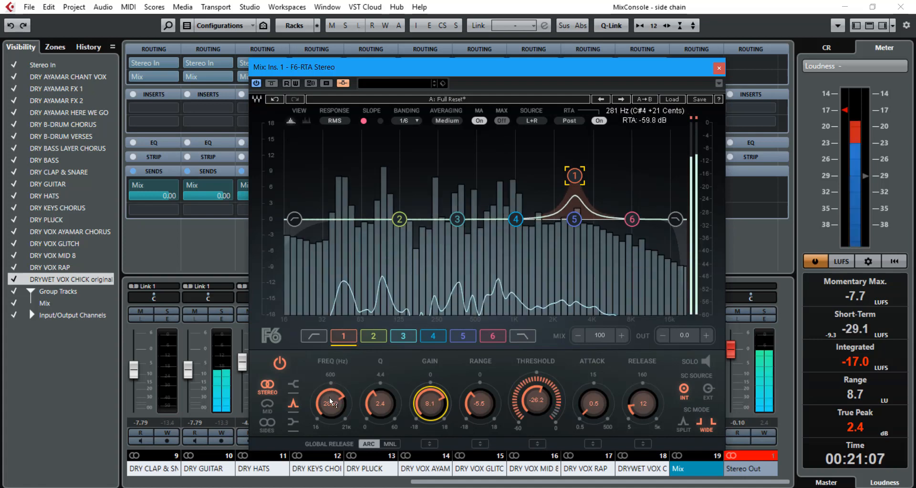
left_click_drag(329, 399, 329, 433)
left_click(681, 422)
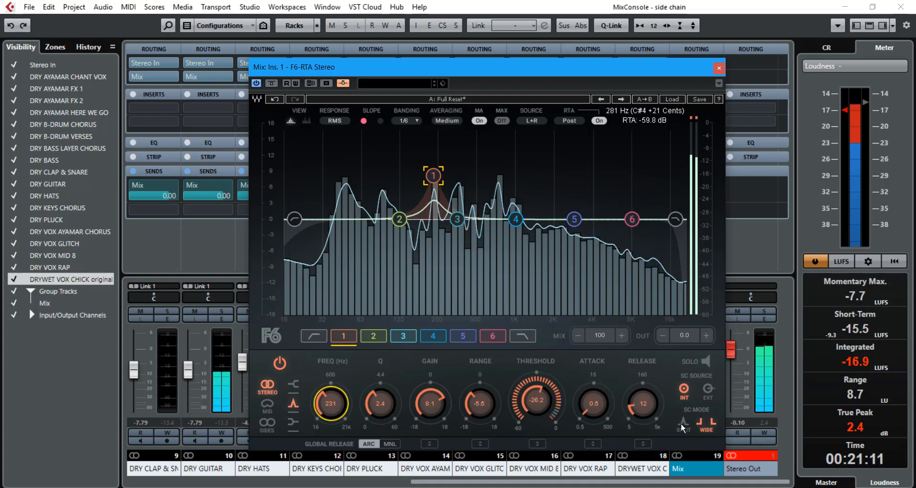
Set band 1's frequency to 2575 Hz, threshold to -48.5 and gain to -8.9, stopping playback.
left_click_drag(339, 401, 339, 367)
key("space")
left_click_drag(527, 406, 528, 433)
left_click_drag(432, 403, 431, 438)
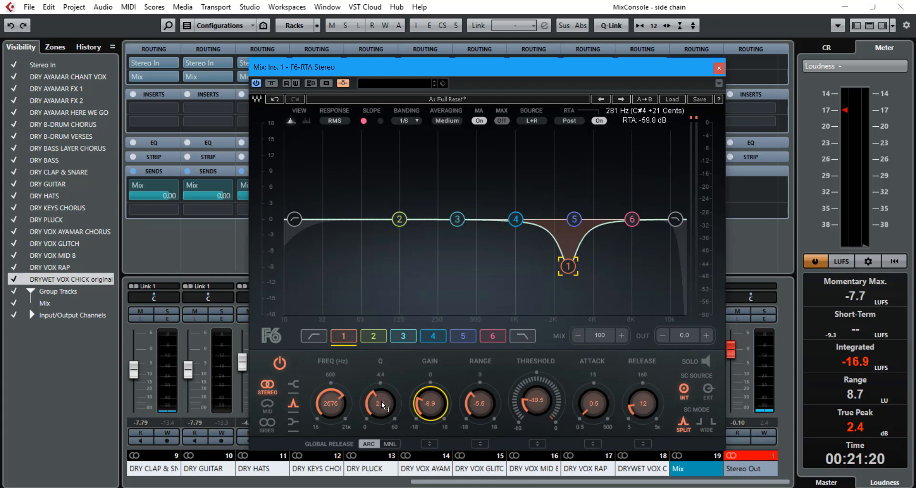
Set band 1's Q to 3.5 and range to 18.0, auditioning the band soloed and unsoloed during playback.
left_click_drag(382, 402, 382, 389)
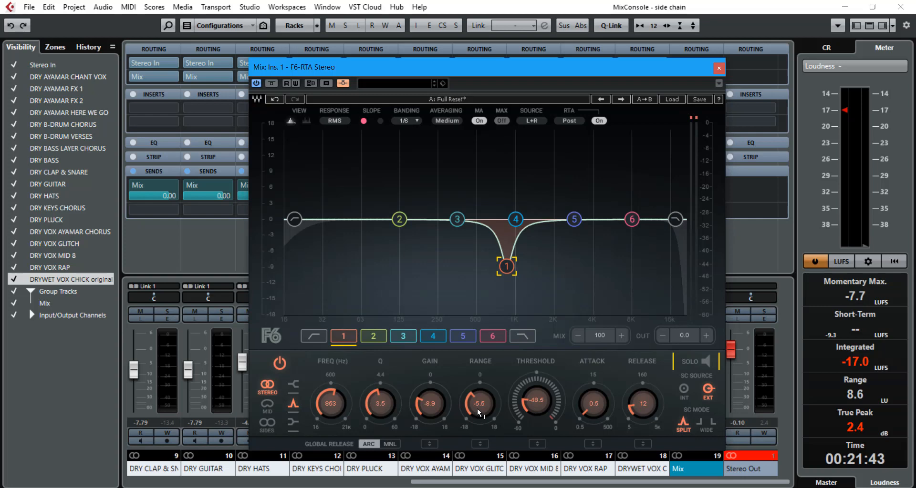
left_click_drag(477, 408, 477, 363)
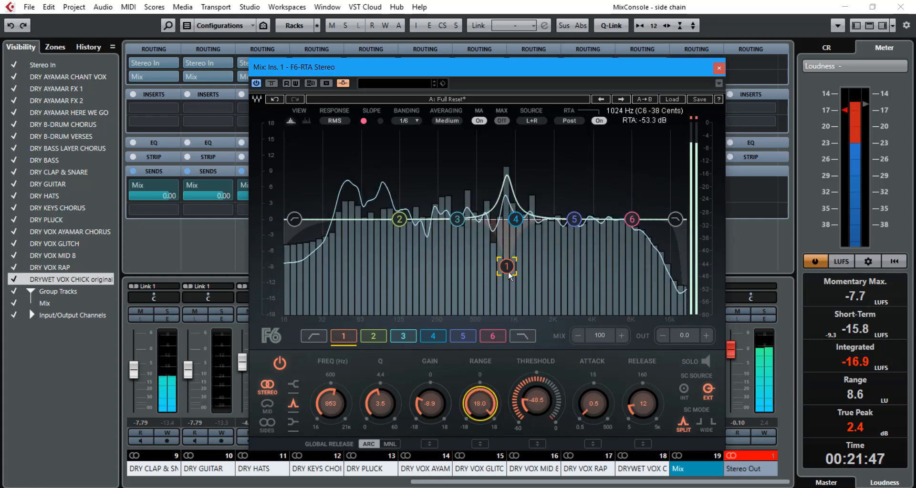
left_click(706, 361)
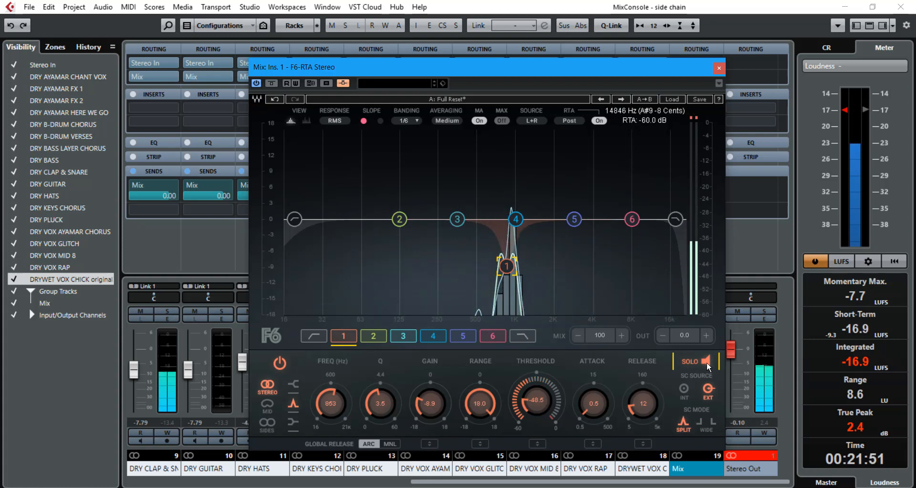
left_click(706, 362)
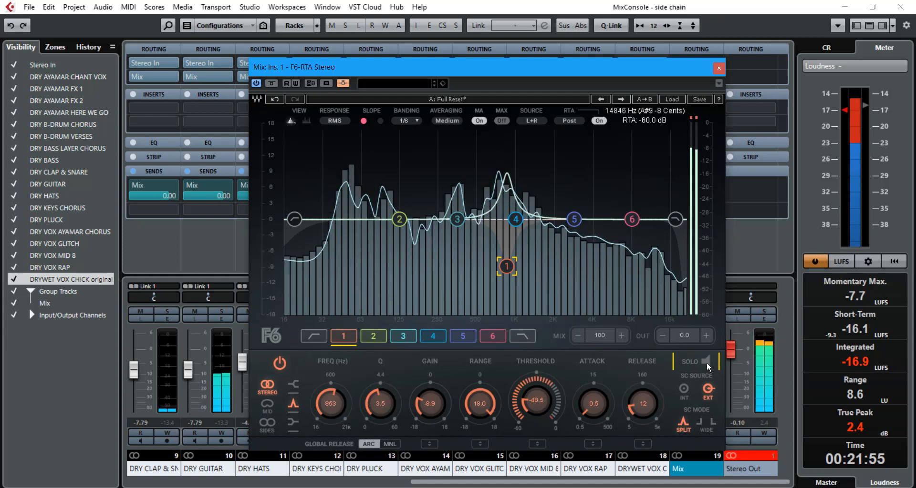
Try band 1 at 62 Hz, set its gain to 8.9 and frequency to 1384 Hz during playback, and stop playback.
left_click_drag(330, 404, 331, 439)
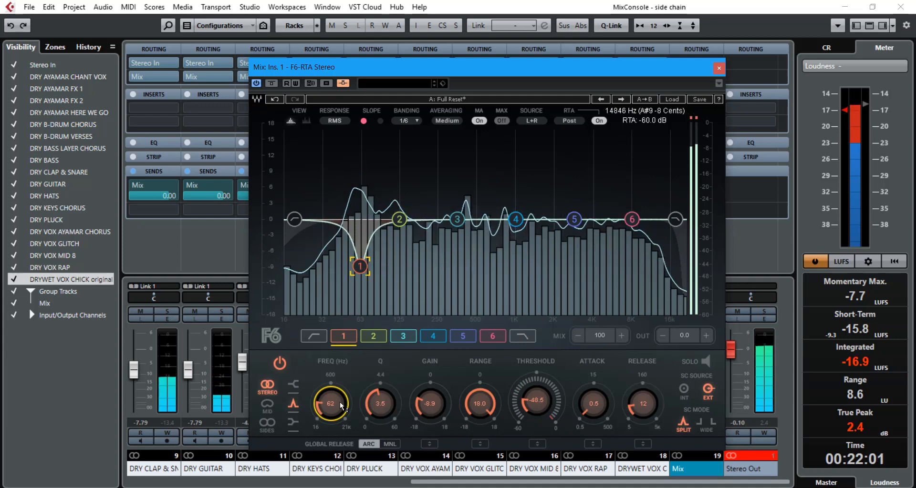
left_click_drag(441, 405, 442, 372)
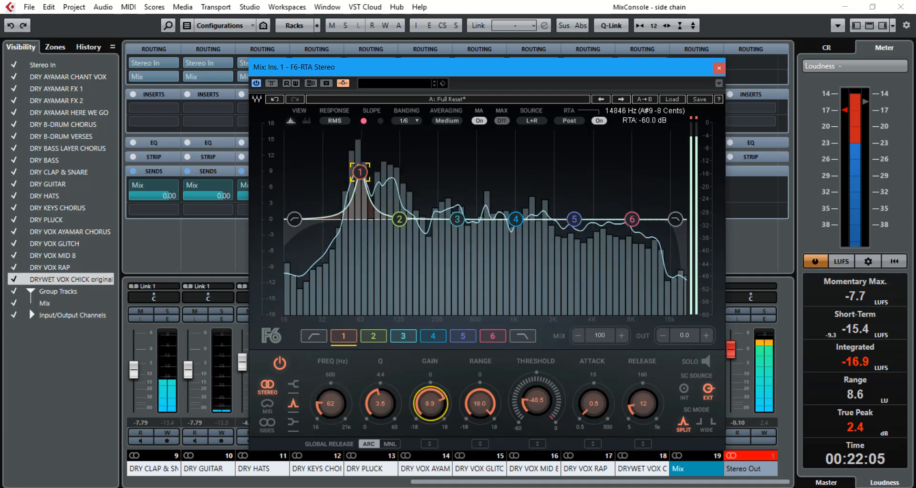
left_click_drag(328, 397, 328, 360)
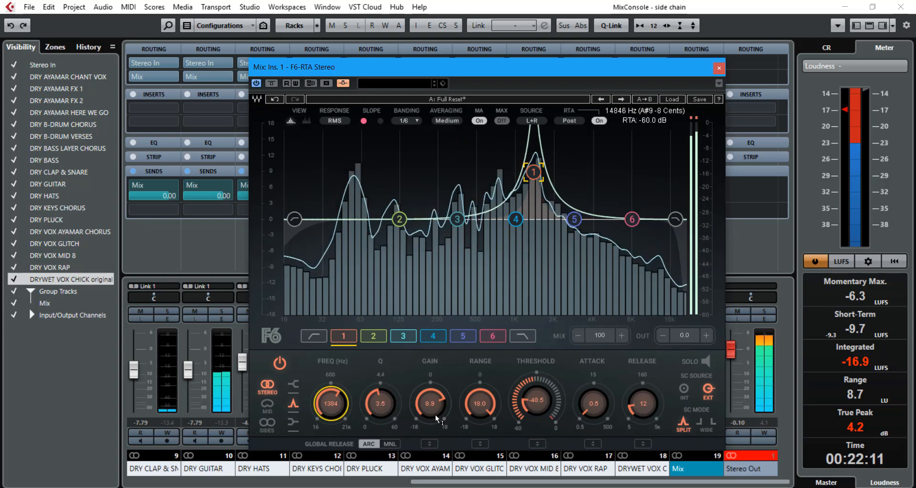
key("space")
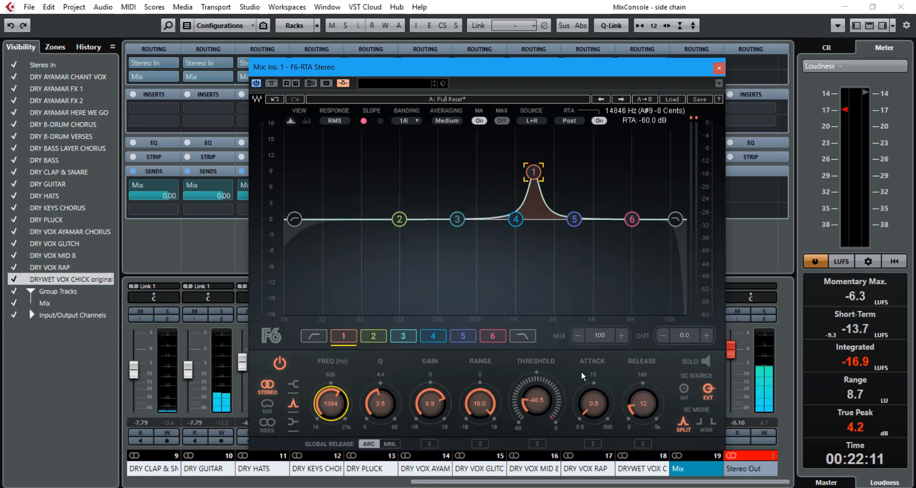